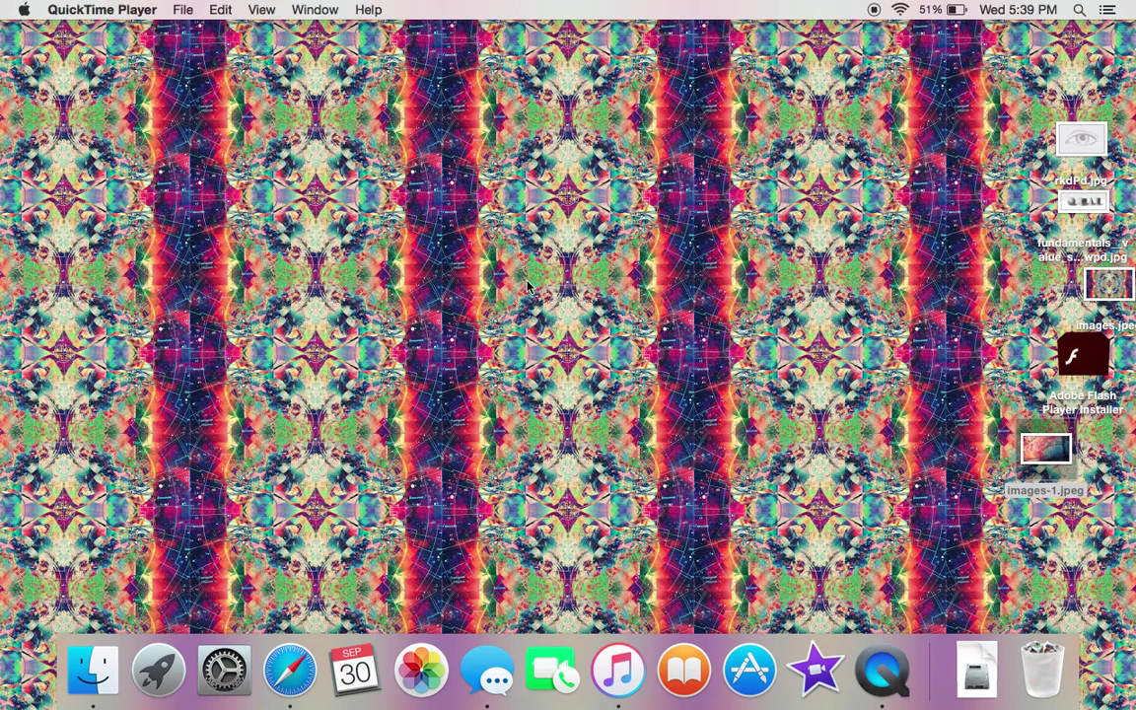
Step: Open Safari, search Google for "tumblr wallpapers" and show the image results
{"action": "left_click", "coordinate": [287, 628]}
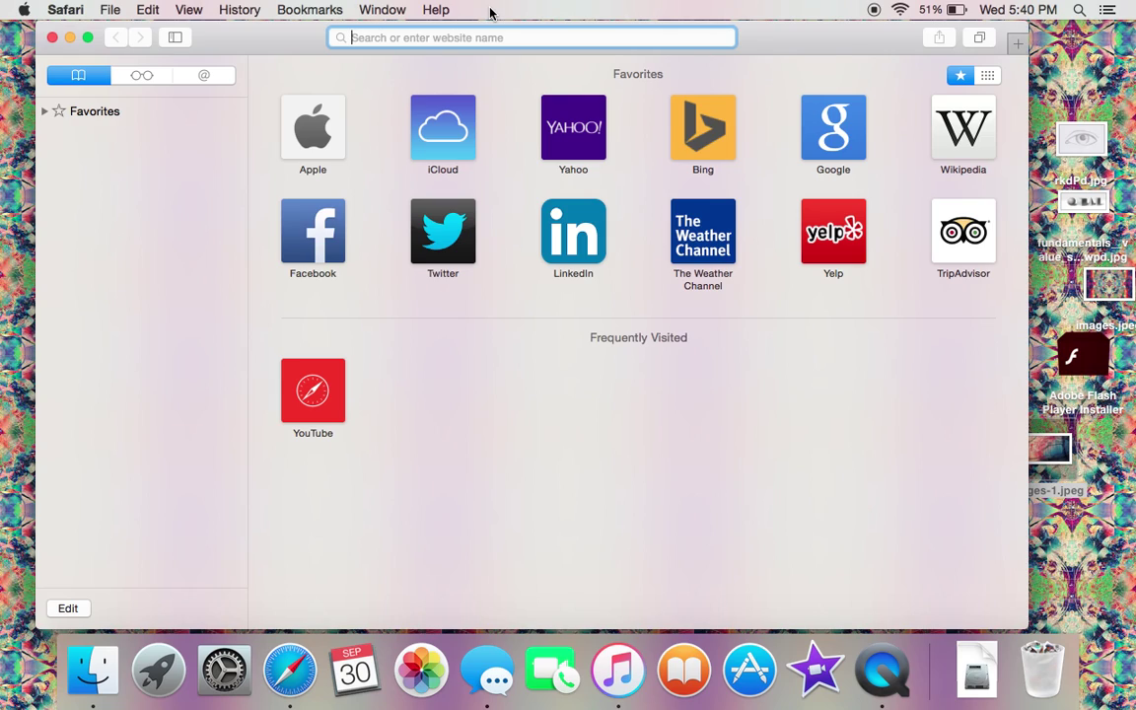
{"action": "type", "text": "tum"}
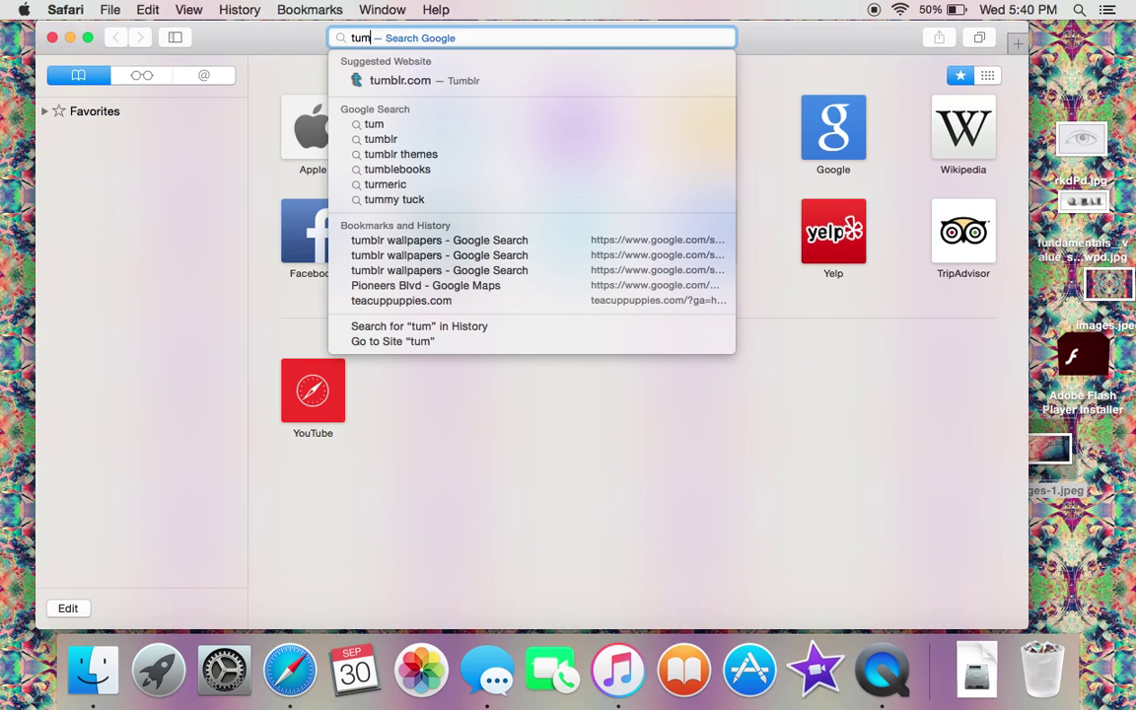
{"action": "type", "text": "blr "}
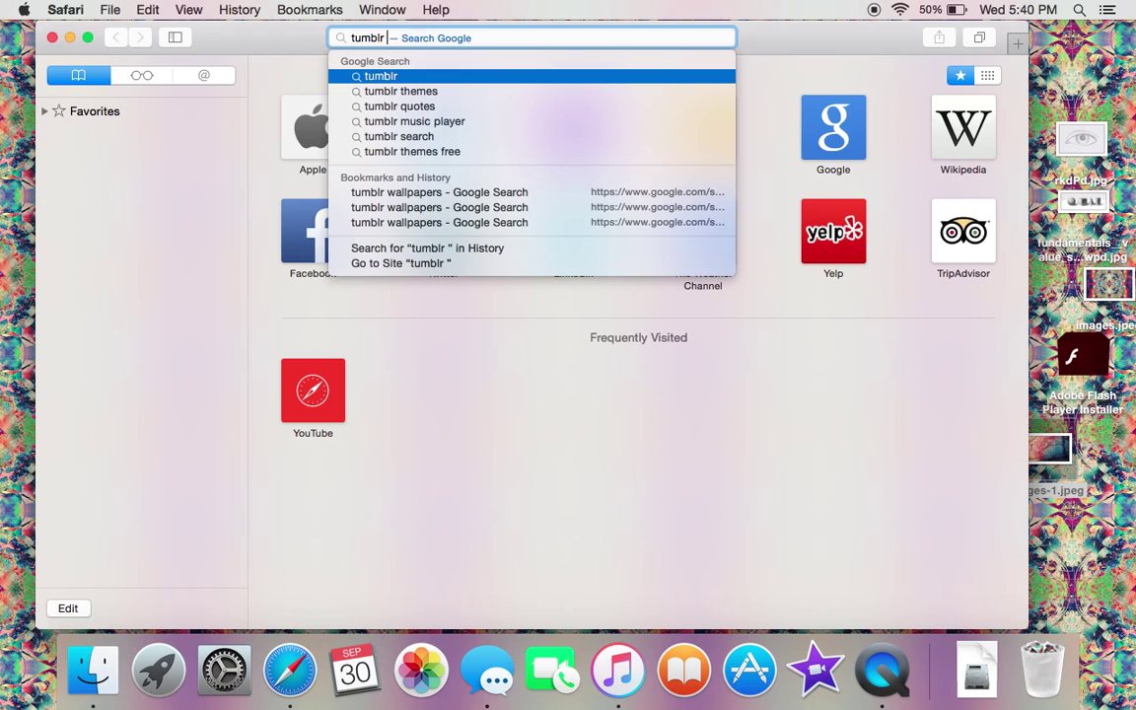
{"action": "type", "text": "wallpapers"}
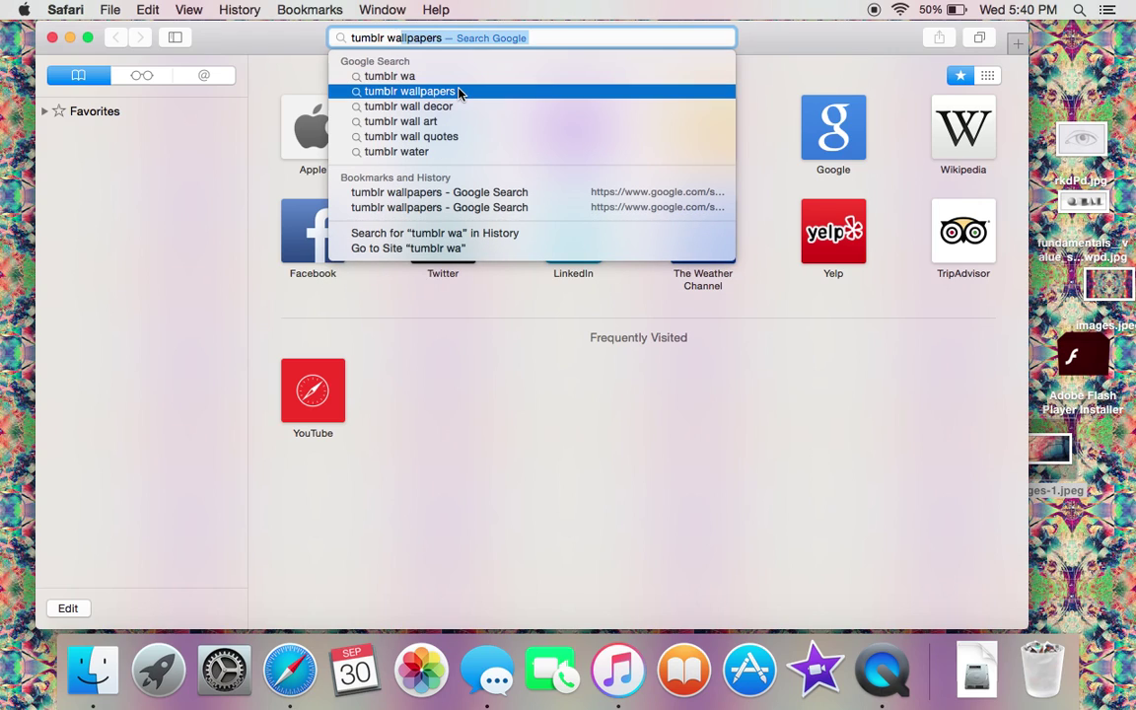
{"action": "left_click", "coordinate": [457, 91]}
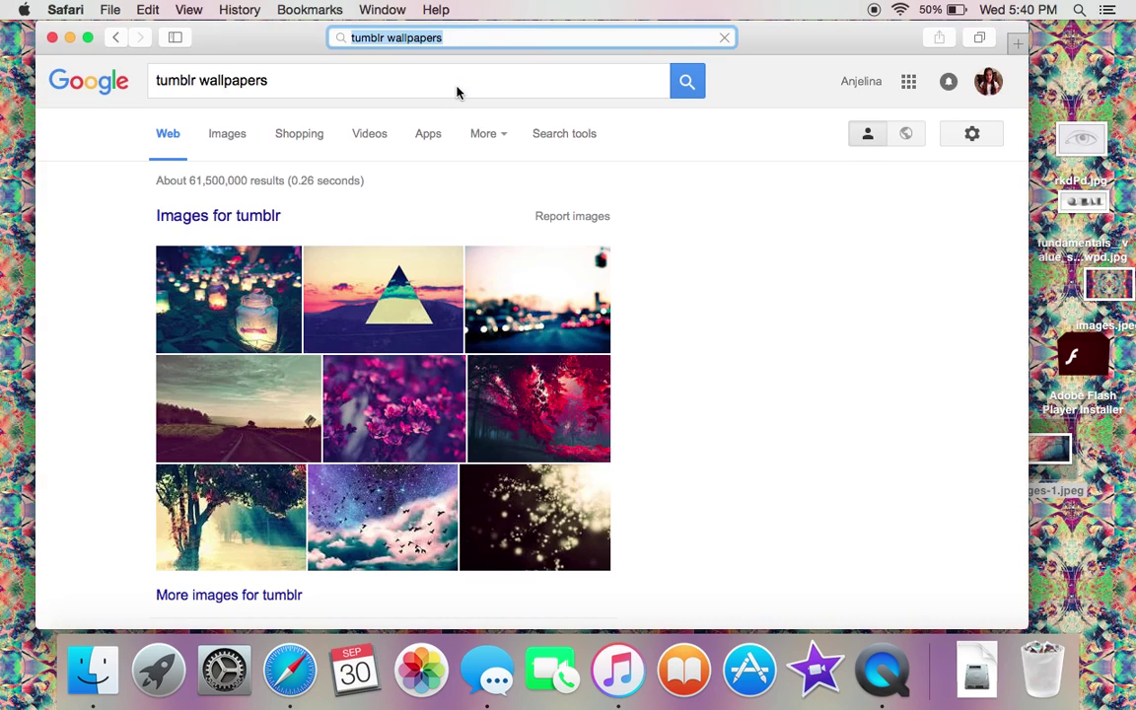
{"action": "left_click", "coordinate": [233, 136]}
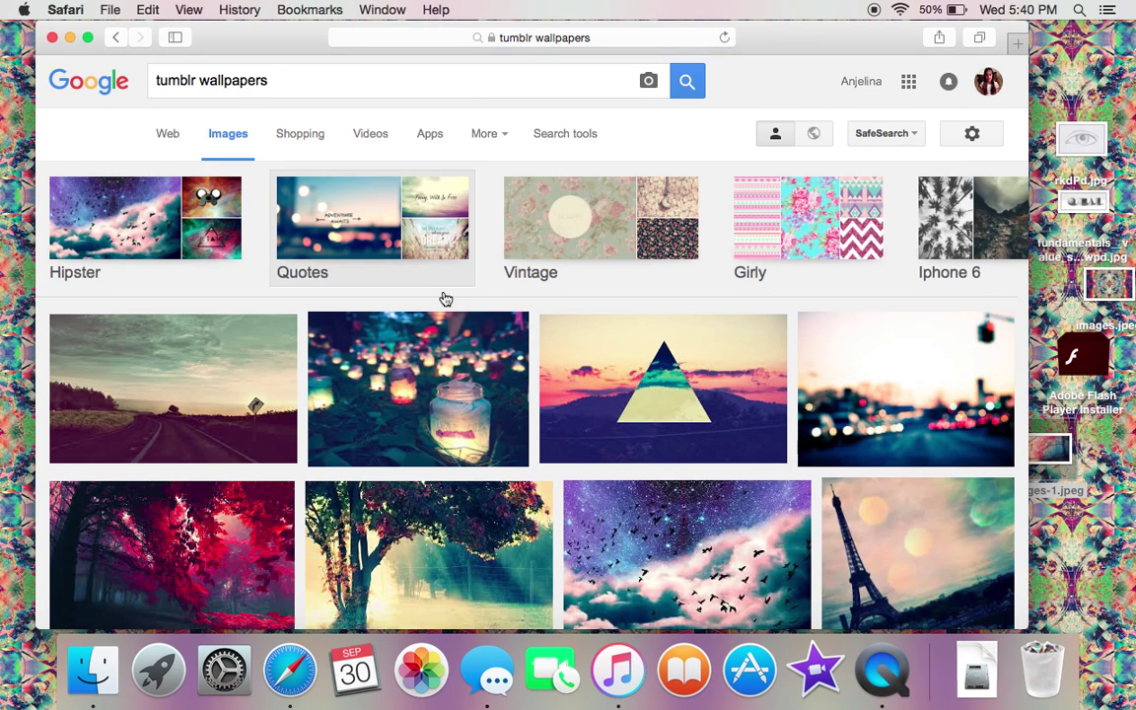
Step: Browse through the tumblr wallpaper image results to find a suitable desktop background
{"action": "scroll", "coordinate": [444, 299], "scroll_direction": "down", "scroll_amount": 3}
{"action": "scroll", "coordinate": [444, 299], "scroll_direction": "down", "scroll_amount": 5}
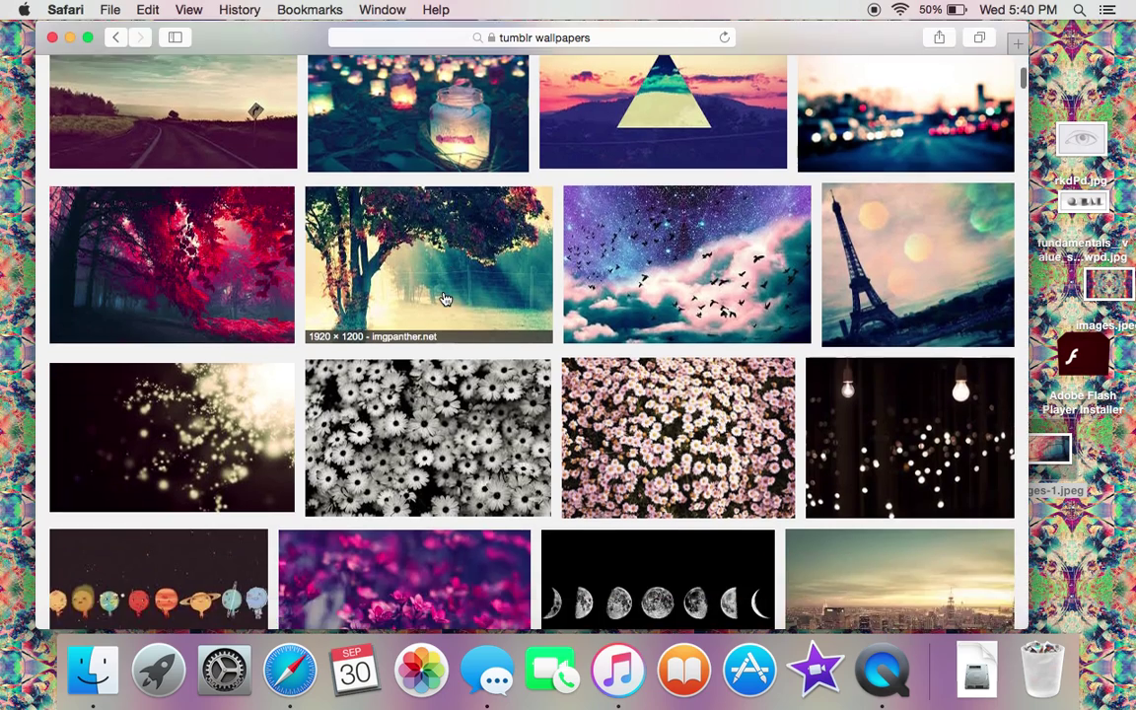
{"action": "scroll", "coordinate": [446, 294], "scroll_direction": "down", "scroll_amount": 5}
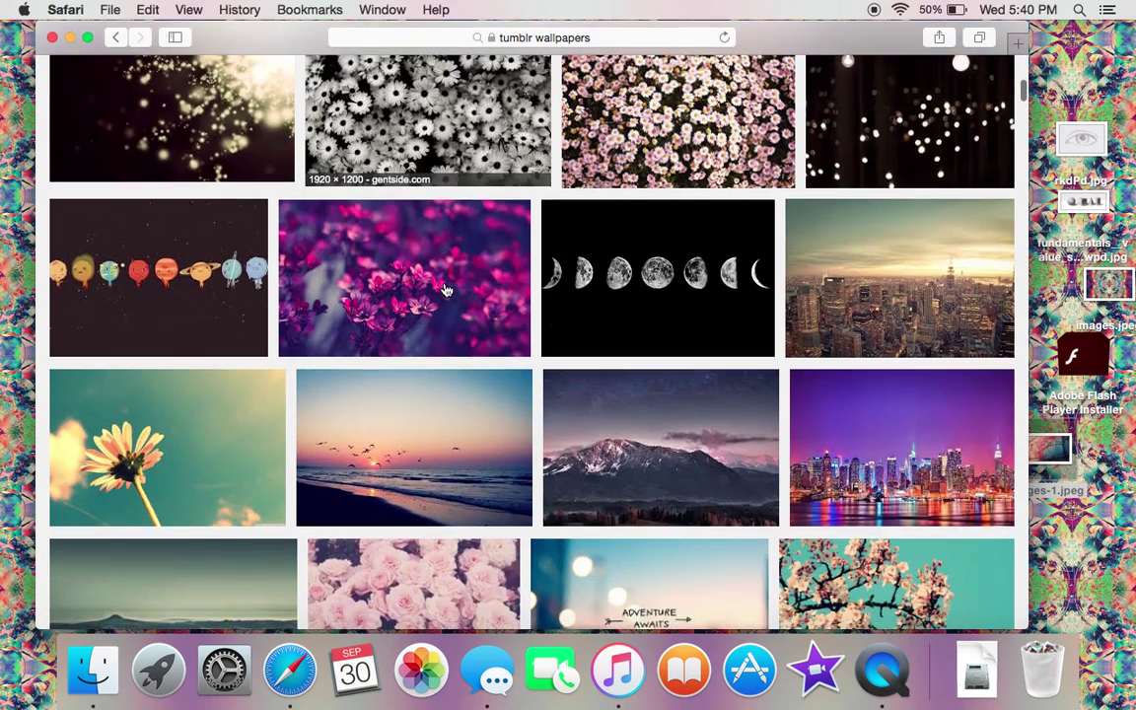
{"action": "scroll", "coordinate": [454, 255], "scroll_direction": "down", "scroll_amount": 6}
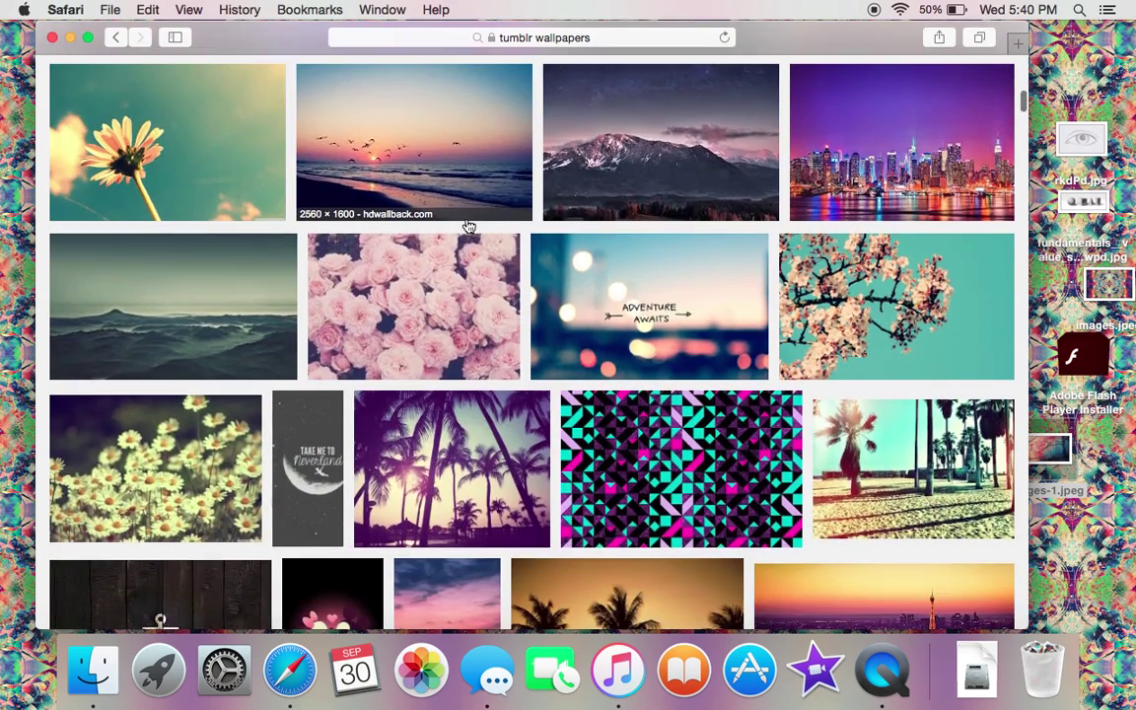
{"action": "scroll", "coordinate": [469, 220], "scroll_direction": "down", "scroll_amount": 5}
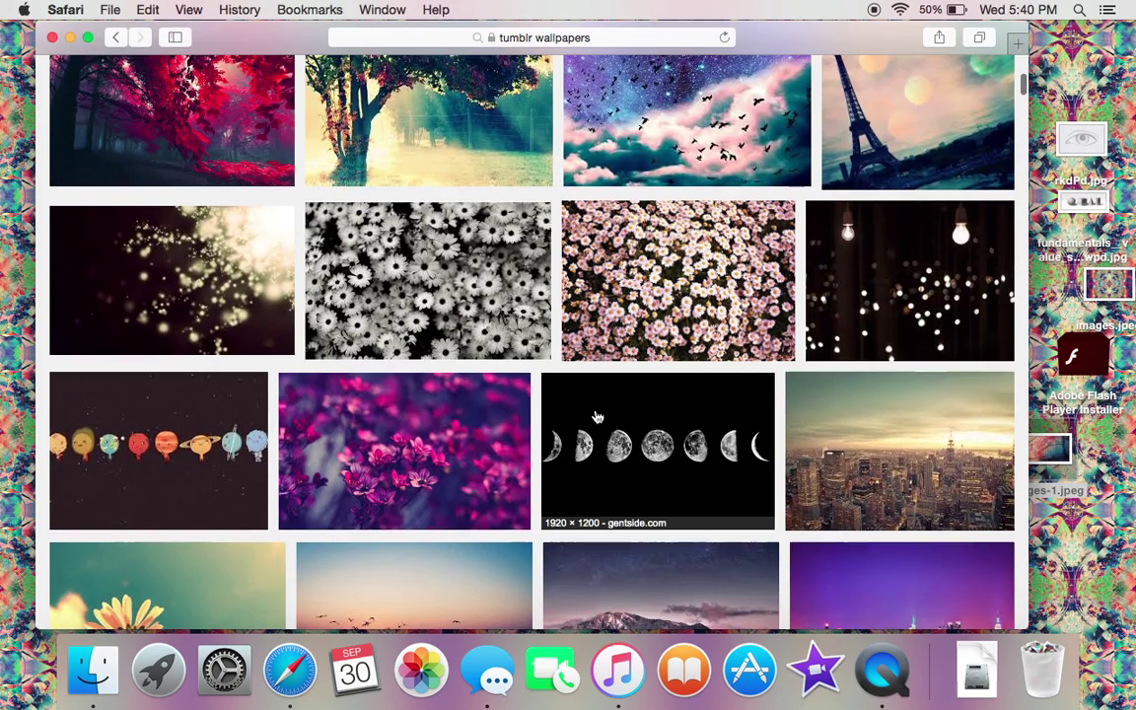
{"action": "scroll", "coordinate": [558, 451], "scroll_direction": "down", "scroll_amount": 9}
{"action": "scroll", "coordinate": [558, 450], "scroll_direction": "down", "scroll_amount": 8}
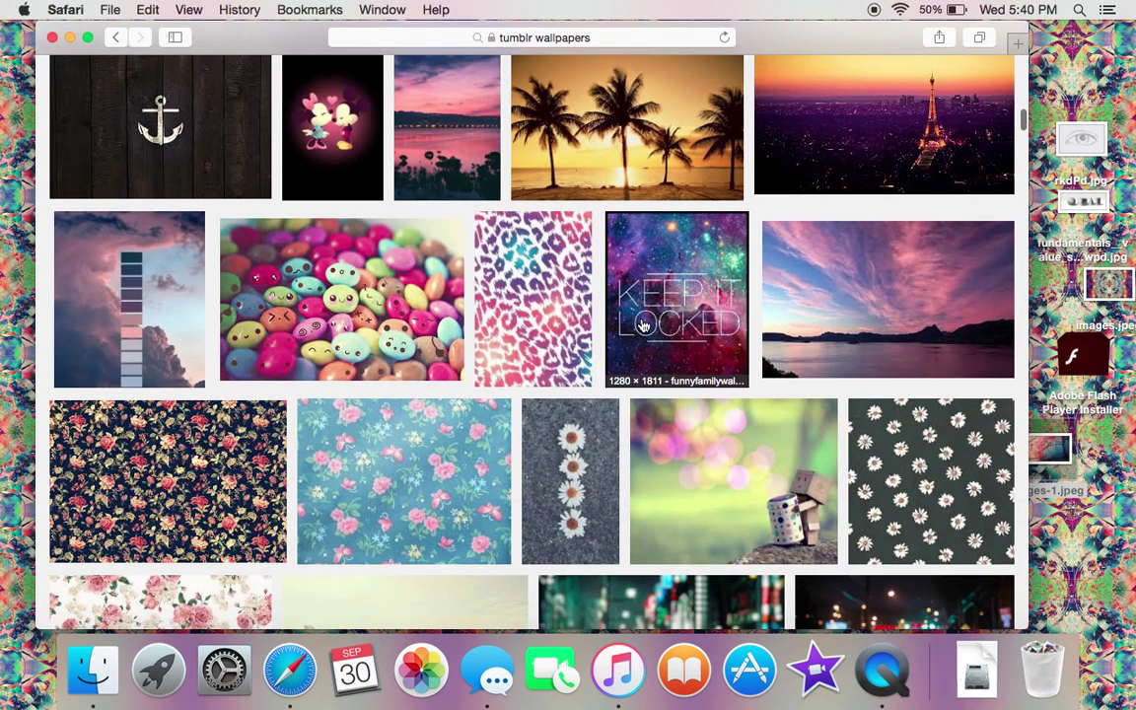
{"action": "scroll", "coordinate": [633, 325], "scroll_direction": "down", "scroll_amount": 2}
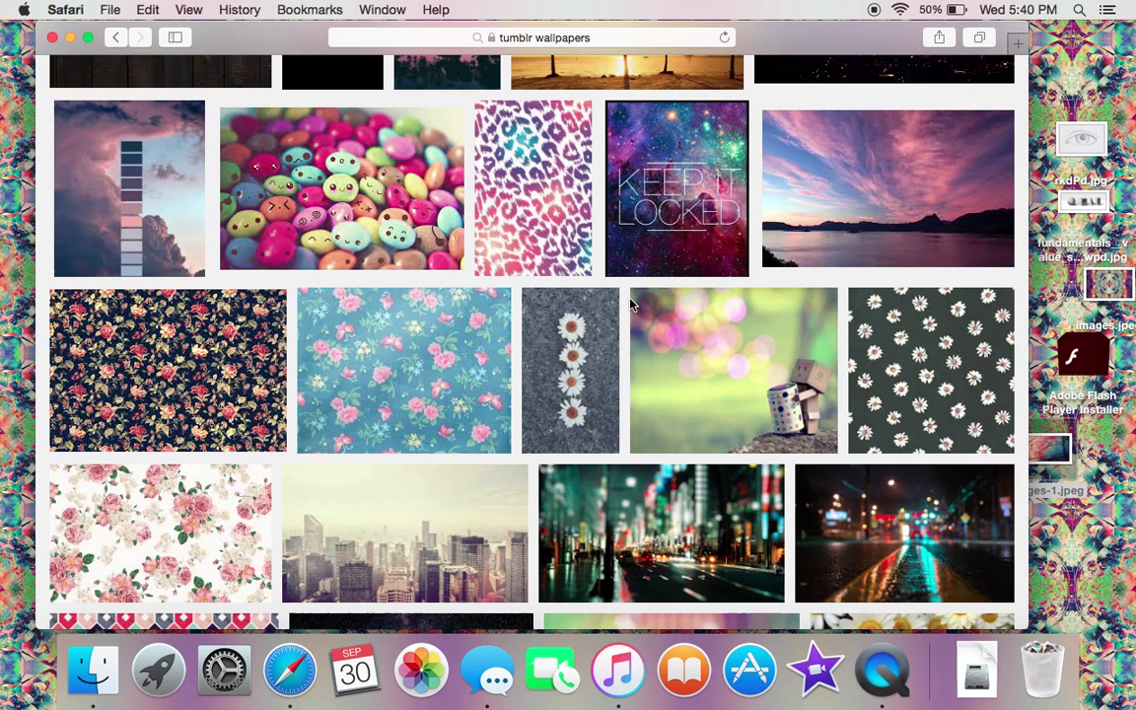
{"action": "scroll", "coordinate": [634, 311], "scroll_direction": "down", "scroll_amount": 5}
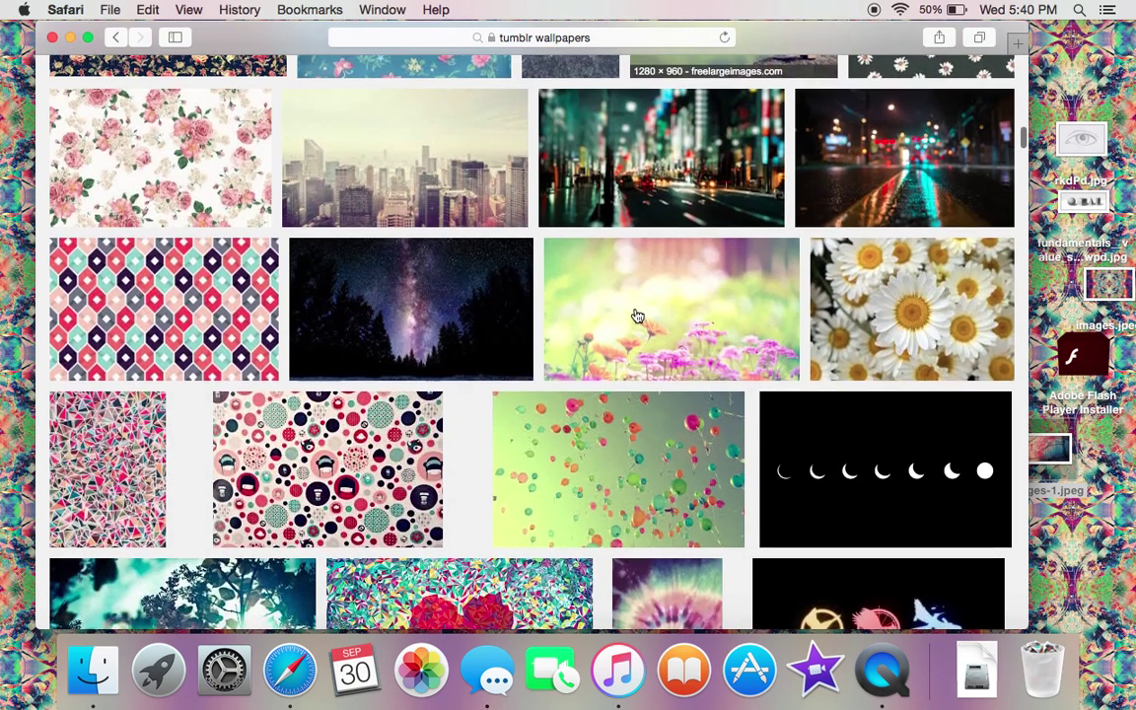
{"action": "scroll", "coordinate": [637, 313], "scroll_direction": "down", "scroll_amount": 3}
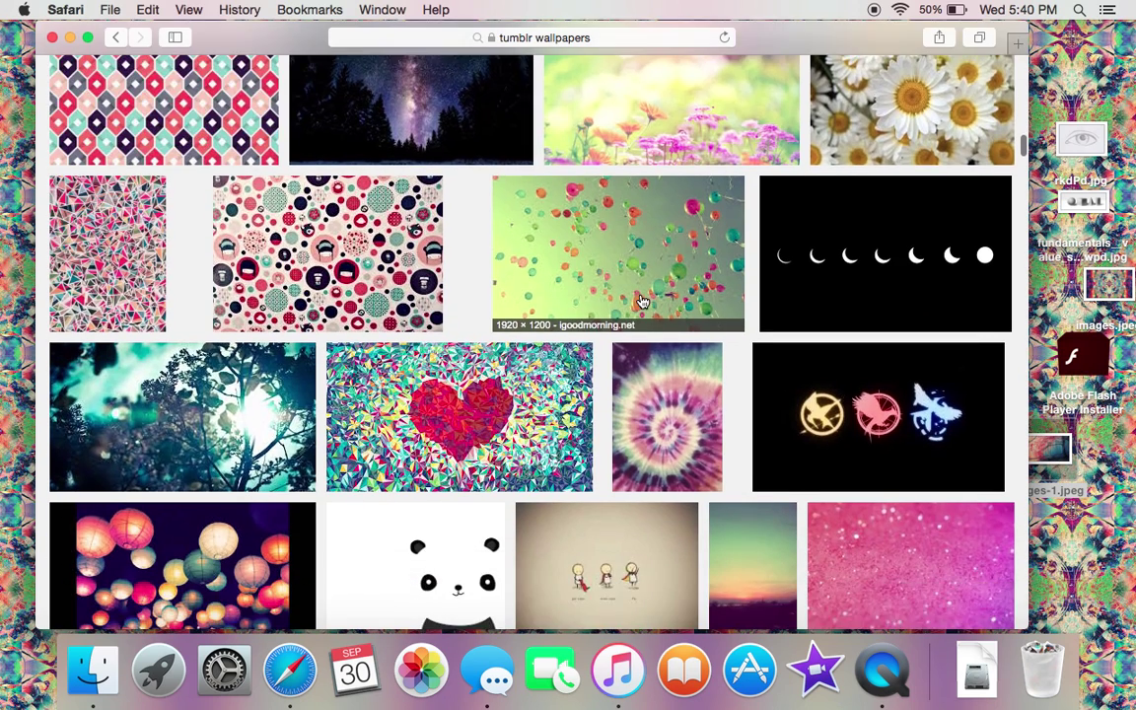
{"action": "scroll", "coordinate": [641, 301], "scroll_direction": "down", "scroll_amount": 4}
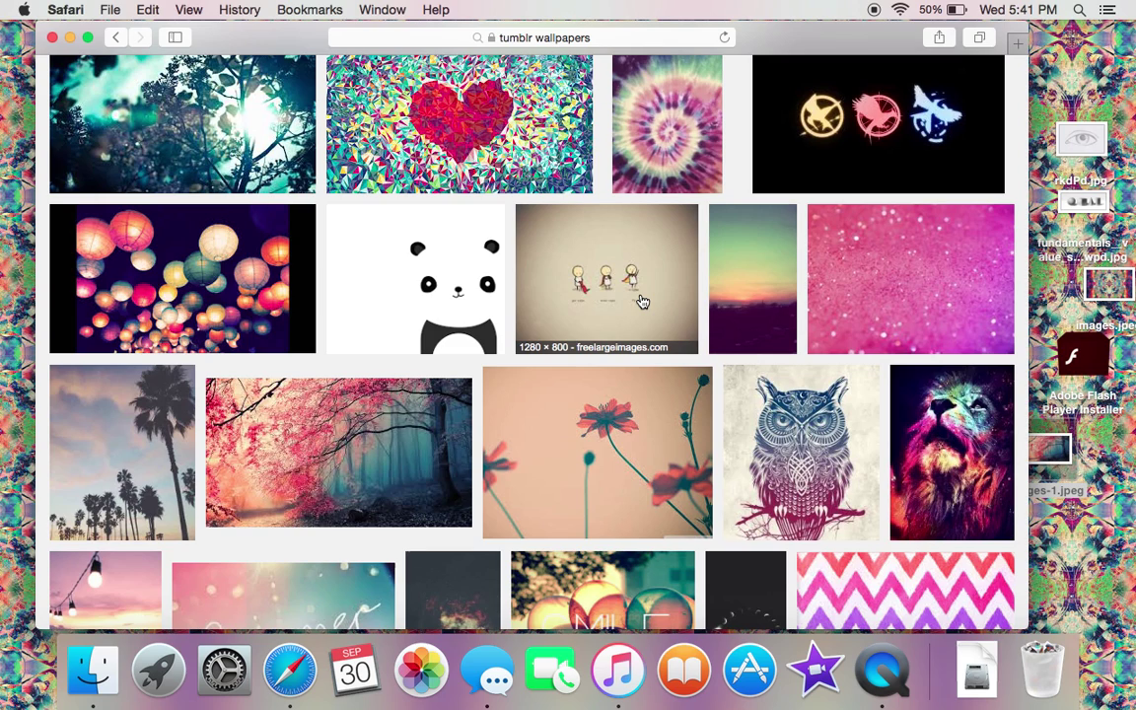
{"action": "scroll", "coordinate": [641, 301], "scroll_direction": "down", "scroll_amount": 5}
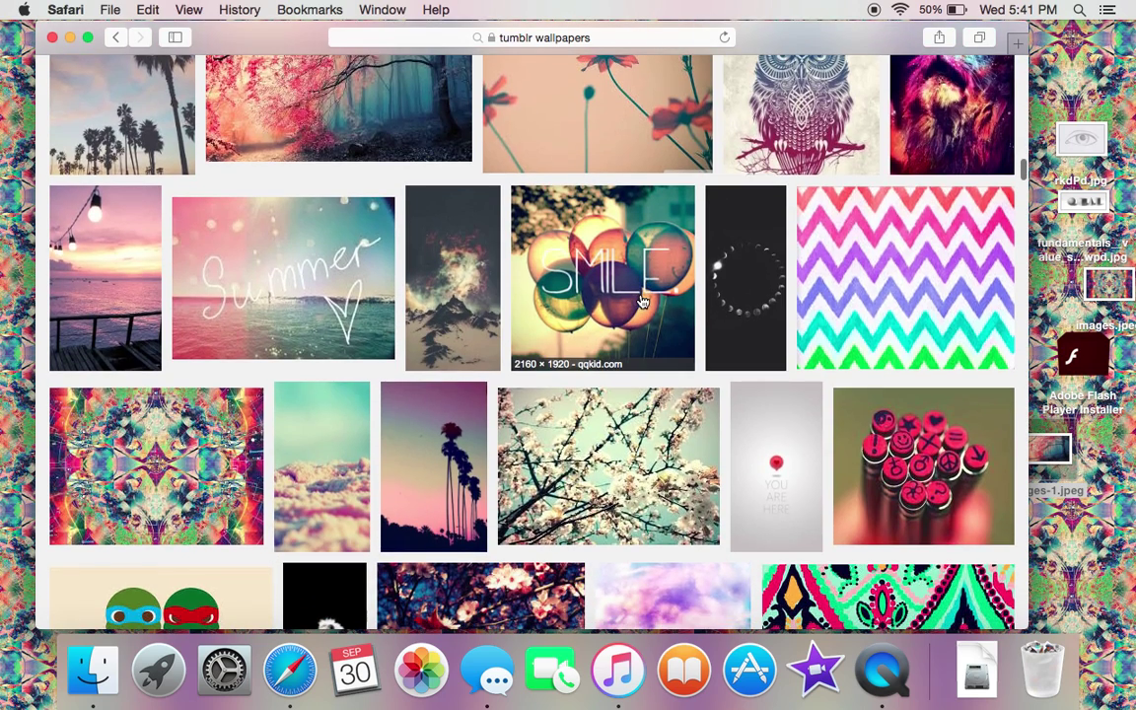
{"action": "scroll", "coordinate": [640, 301], "scroll_direction": "down", "scroll_amount": 4}
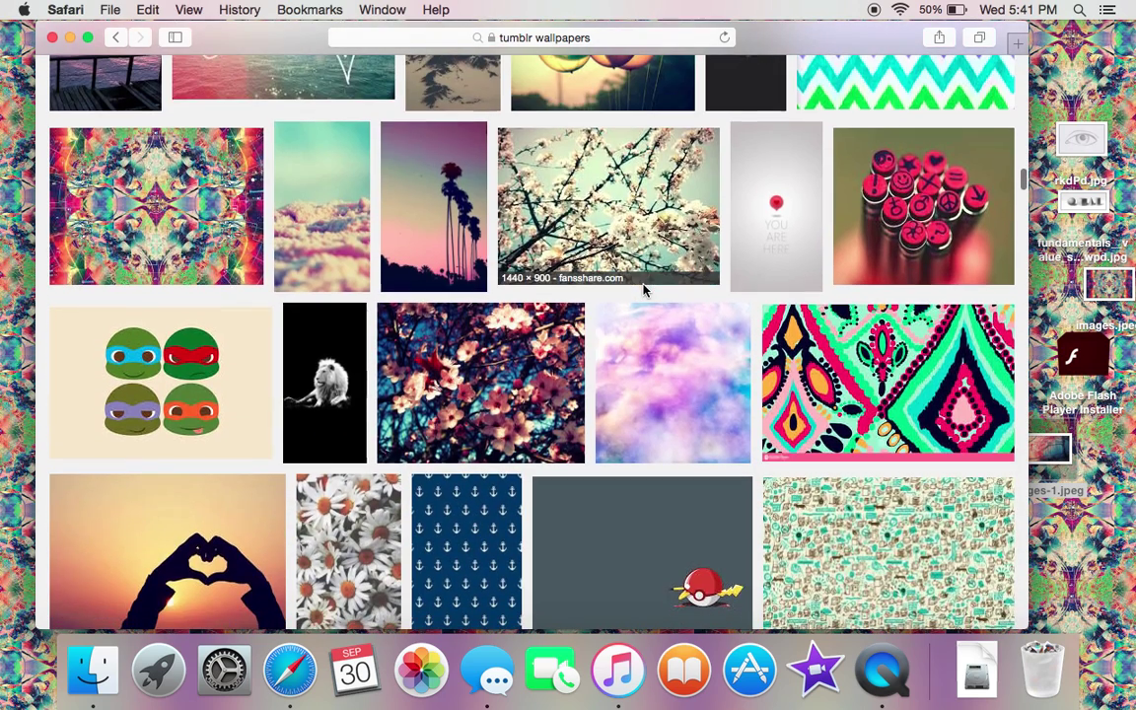
{"action": "scroll", "coordinate": [645, 287], "scroll_direction": "down", "scroll_amount": 4}
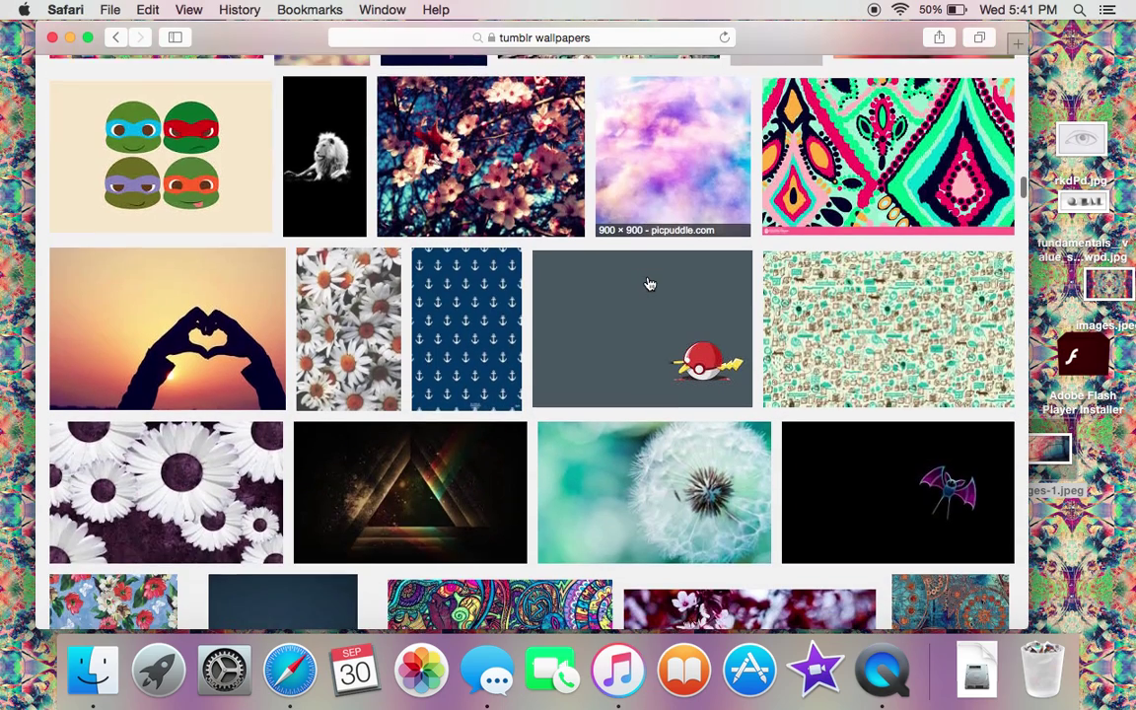
{"action": "scroll", "coordinate": [649, 285], "scroll_direction": "down", "scroll_amount": 5}
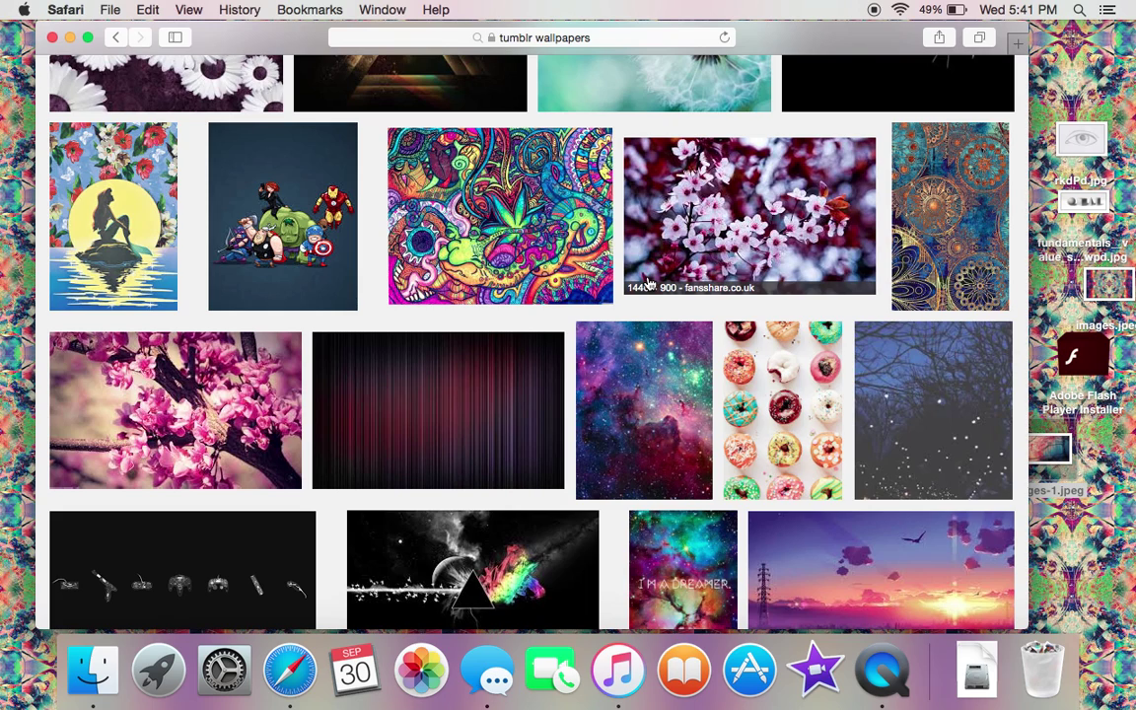
{"action": "scroll", "coordinate": [648, 284], "scroll_direction": "down", "scroll_amount": 8}
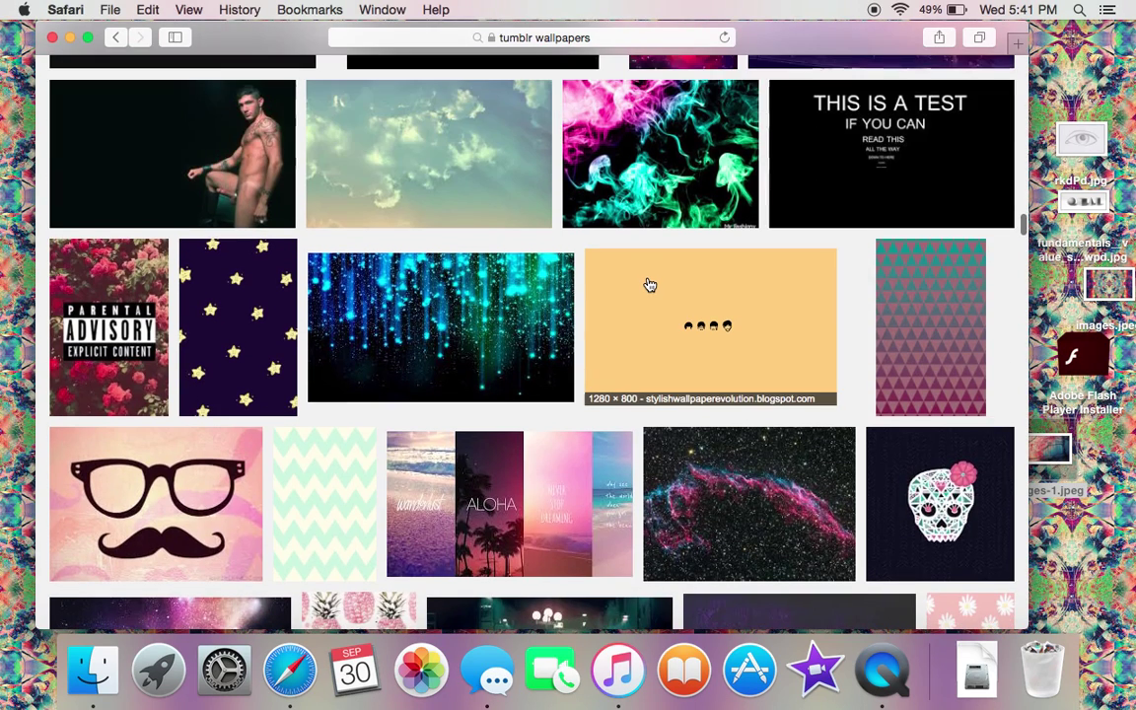
{"action": "scroll", "coordinate": [648, 285], "scroll_direction": "down", "scroll_amount": 2}
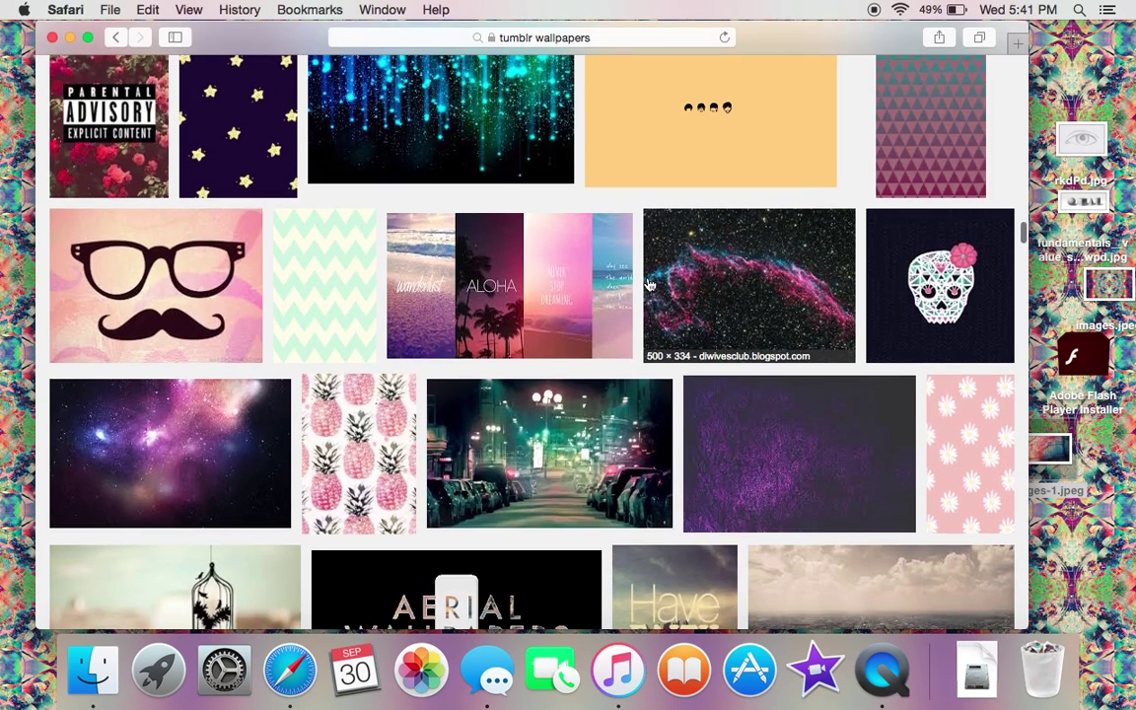
{"action": "scroll", "coordinate": [648, 285], "scroll_direction": "up", "scroll_amount": 3}
{"action": "scroll", "coordinate": [648, 285], "scroll_direction": "up", "scroll_amount": 2}
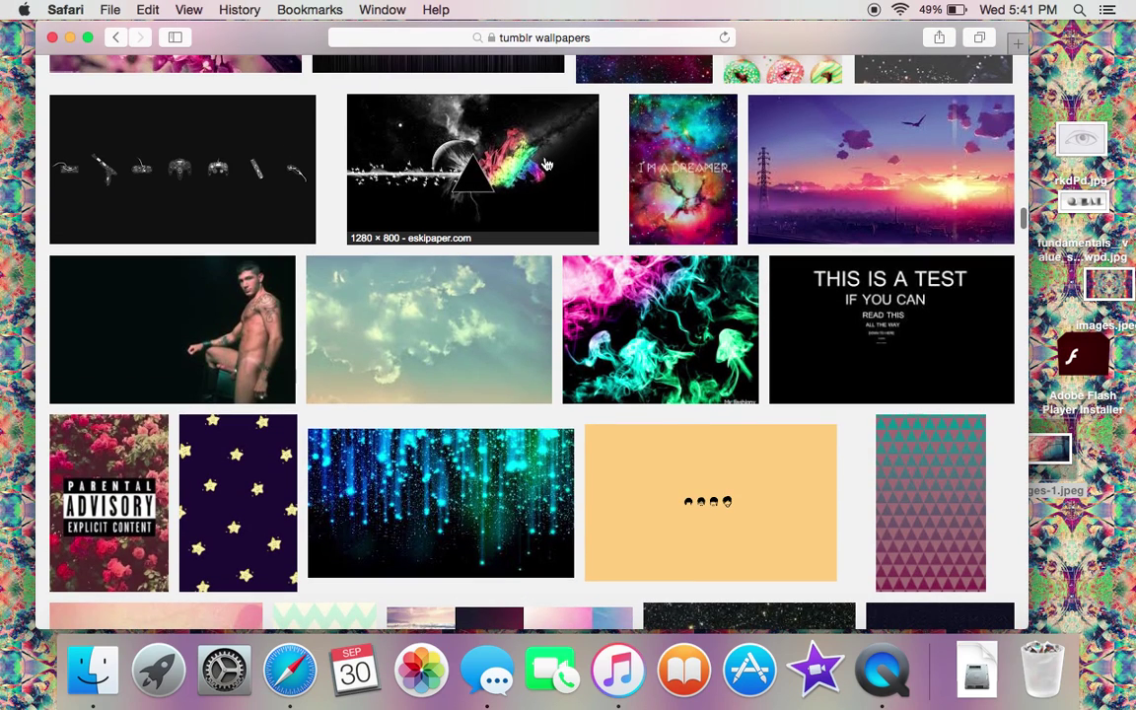
{"action": "scroll", "coordinate": [648, 361], "scroll_direction": "down", "scroll_amount": 6}
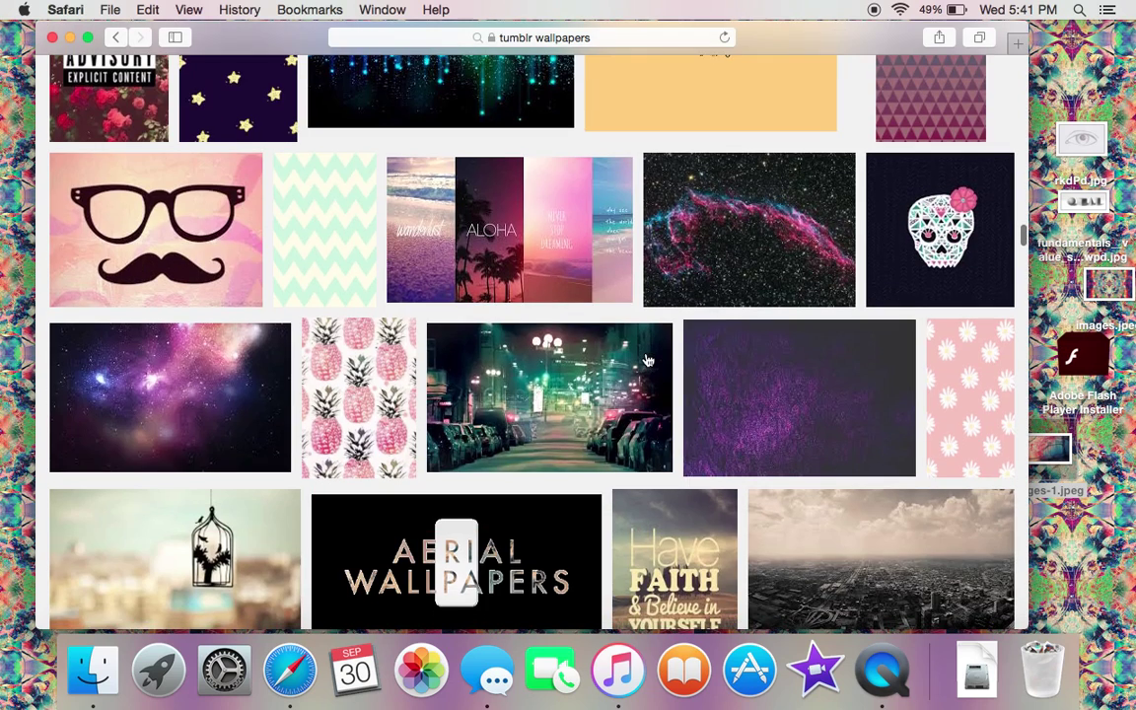
{"action": "scroll", "coordinate": [648, 360], "scroll_direction": "down", "scroll_amount": 2}
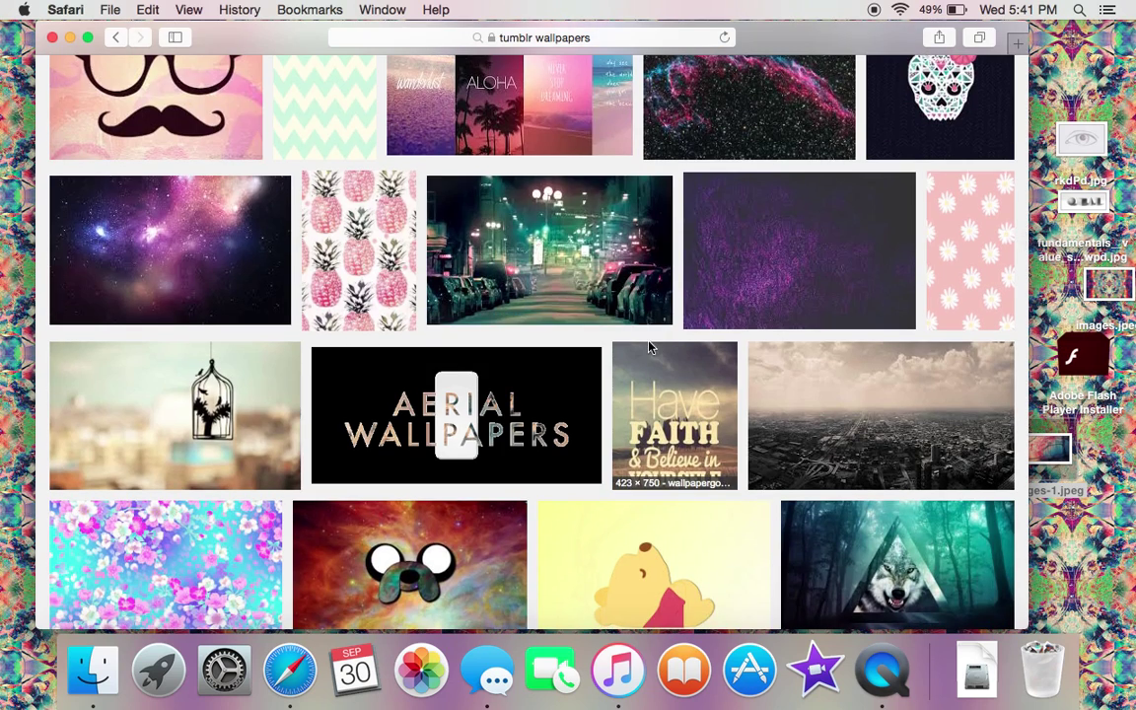
{"action": "scroll", "coordinate": [650, 355], "scroll_direction": "down", "scroll_amount": 4}
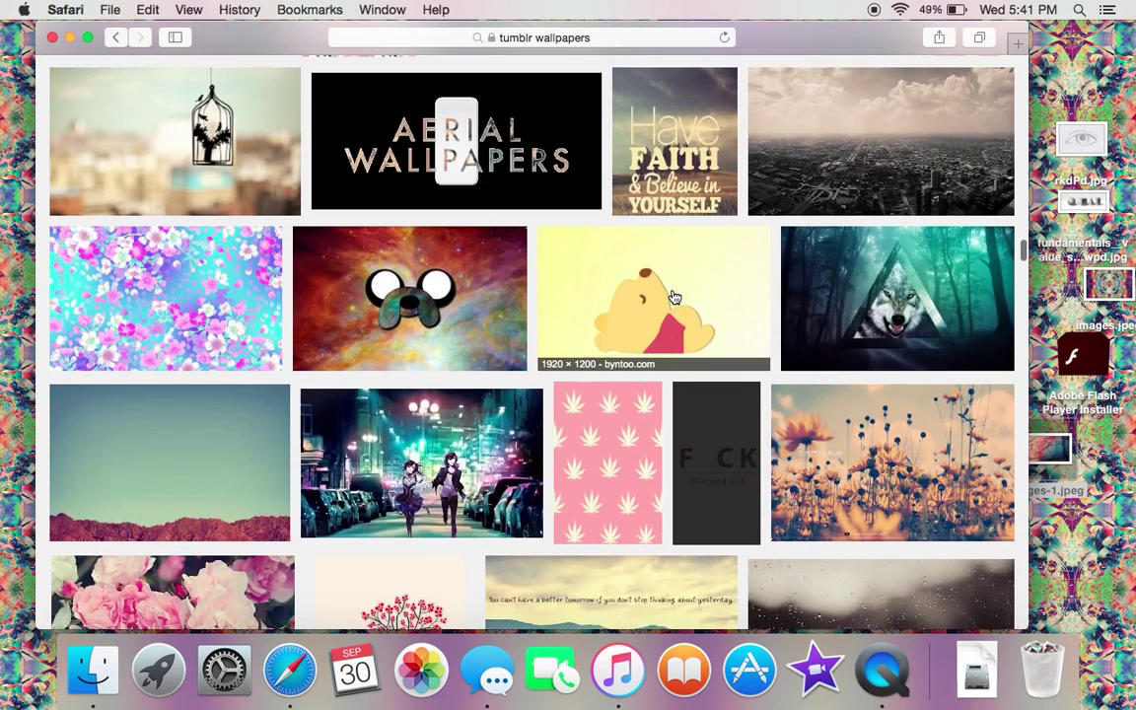
{"action": "scroll", "coordinate": [673, 297], "scroll_direction": "down", "scroll_amount": 4}
{"action": "scroll", "coordinate": [673, 297], "scroll_direction": "down", "scroll_amount": 8}
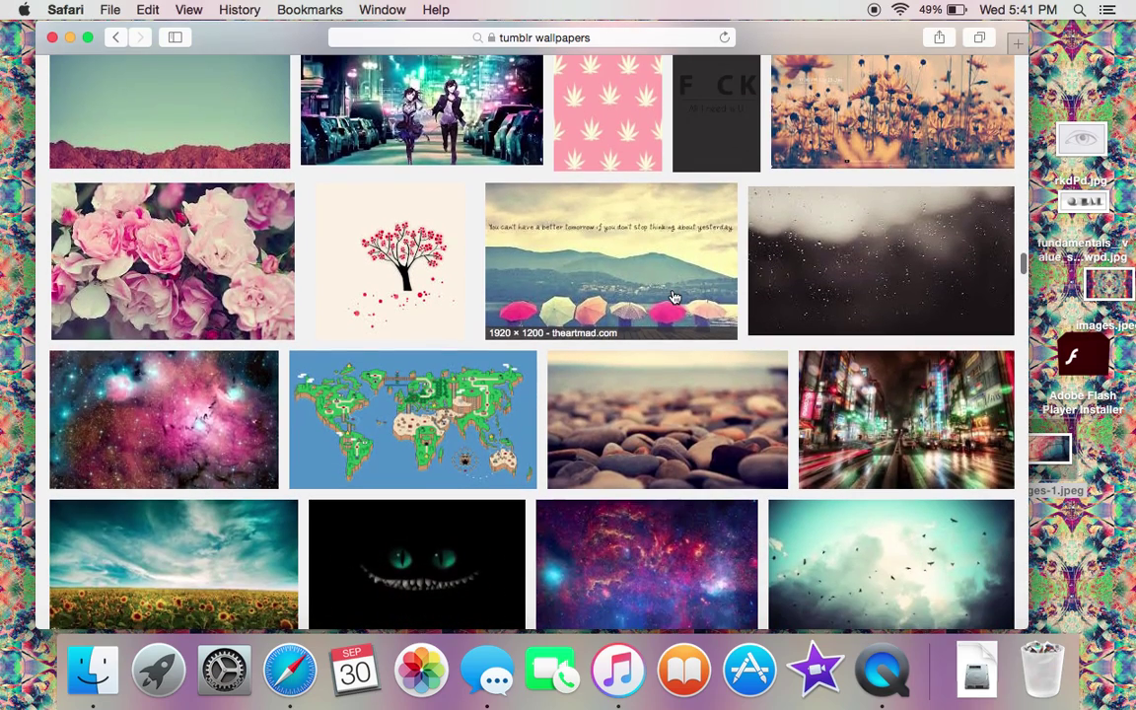
{"action": "scroll", "coordinate": [678, 317], "scroll_direction": "up", "scroll_amount": 1}
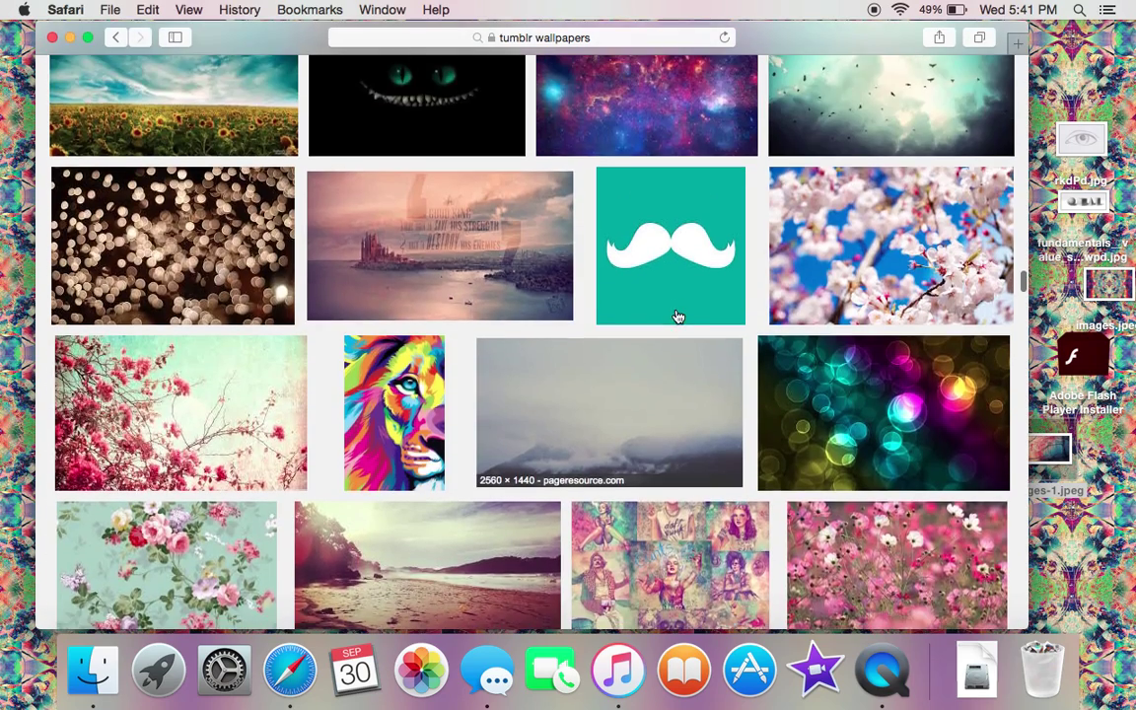
{"action": "scroll", "coordinate": [677, 316], "scroll_direction": "down", "scroll_amount": 4}
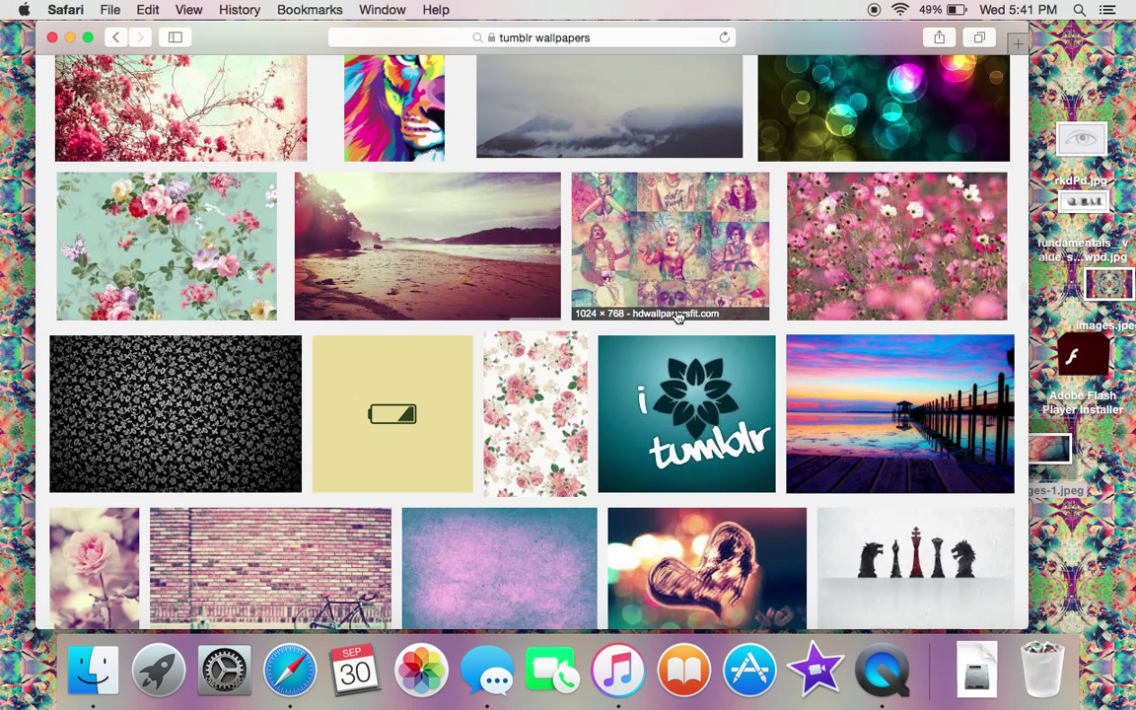
{"action": "scroll", "coordinate": [677, 316], "scroll_direction": "down", "scroll_amount": 2}
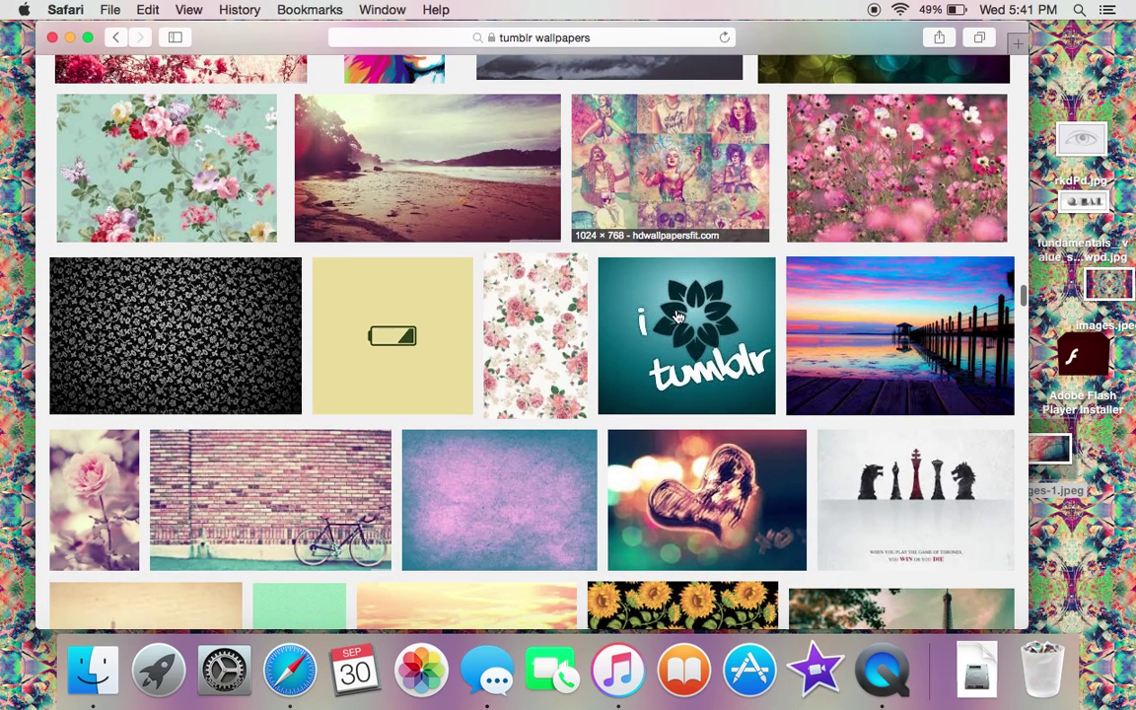
Step: Save the enlarged image of the wooden pier at sunset to the desktop and minimize the browser window
{"action": "left_click", "coordinate": [907, 332]}
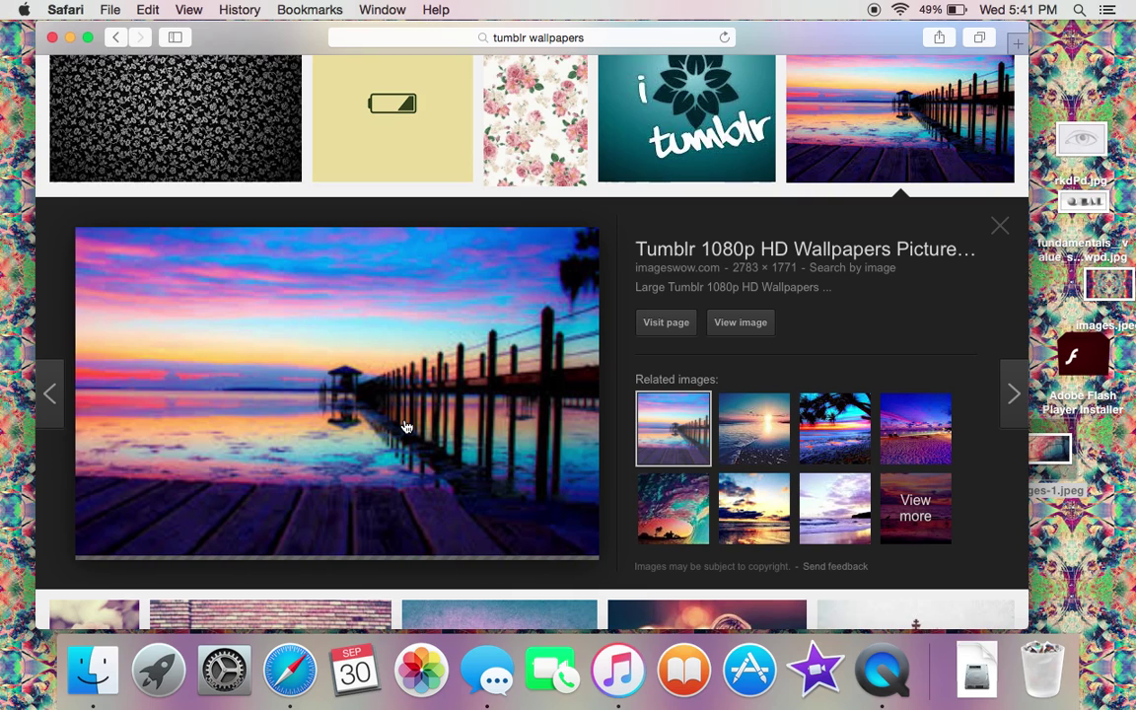
{"action": "left_click_drag", "start_coordinate": [404, 426], "coordinate": [1045, 470]}
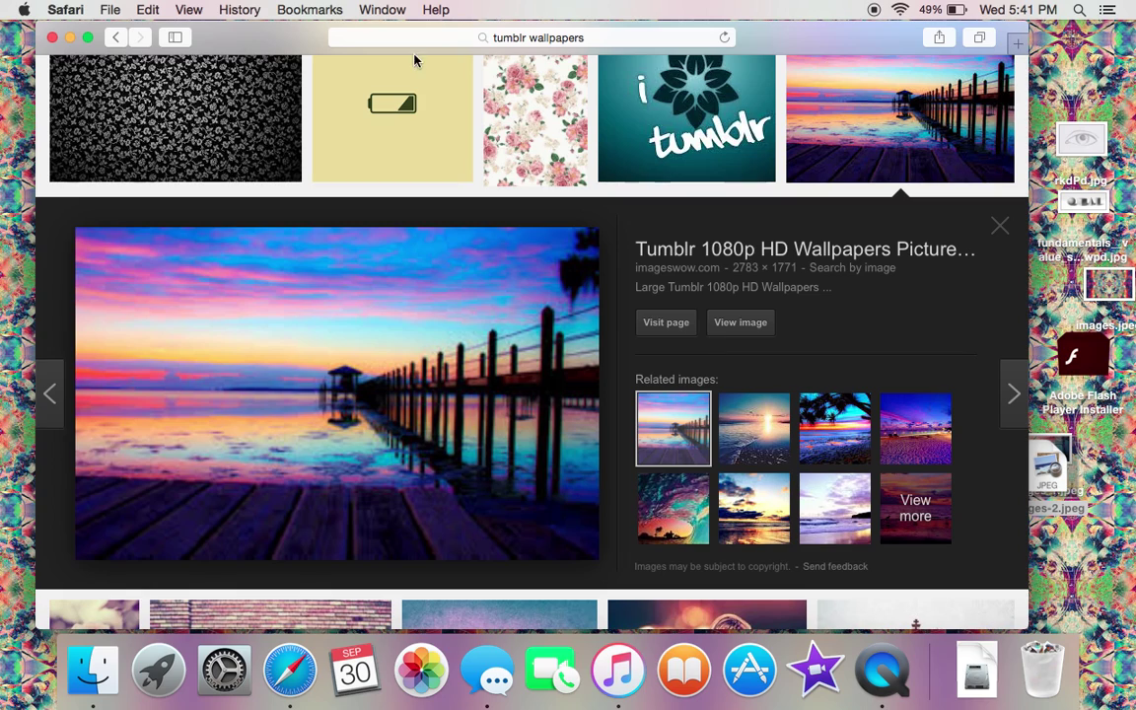
{"action": "left_click", "coordinate": [70, 38]}
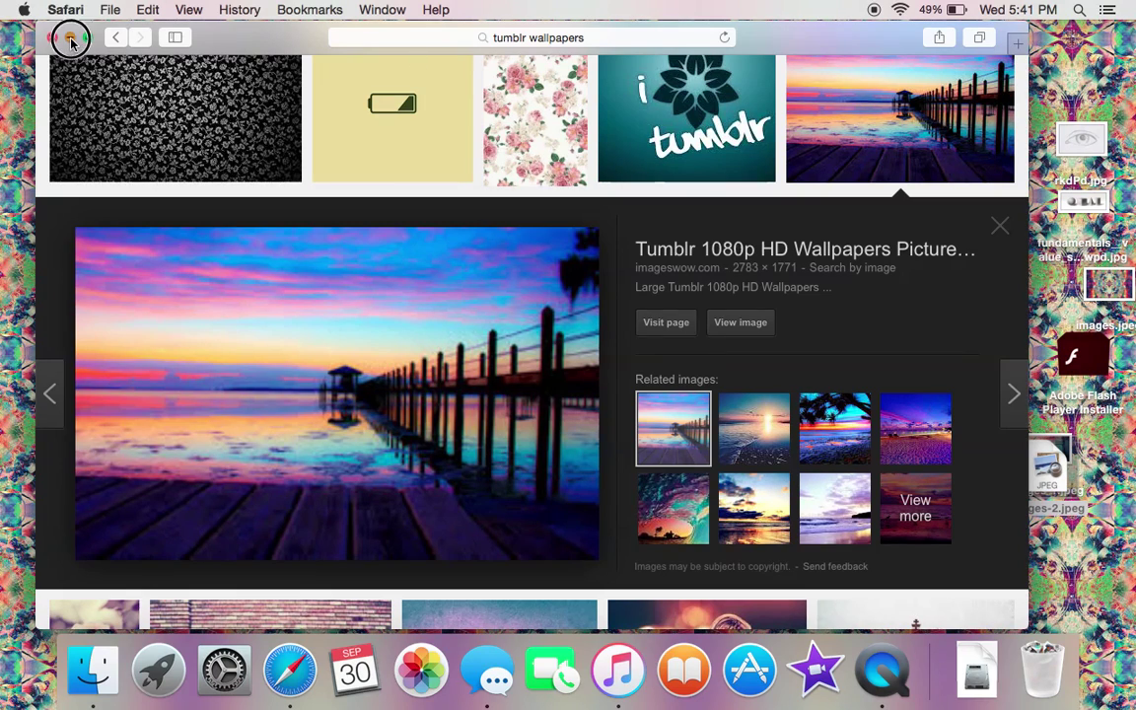
Step: Open images-2.jpeg from the desktop in Preview and start exporting it under the name "new tumblr wallpaer 1"
{"action": "left_click", "coordinate": [1048, 467]}
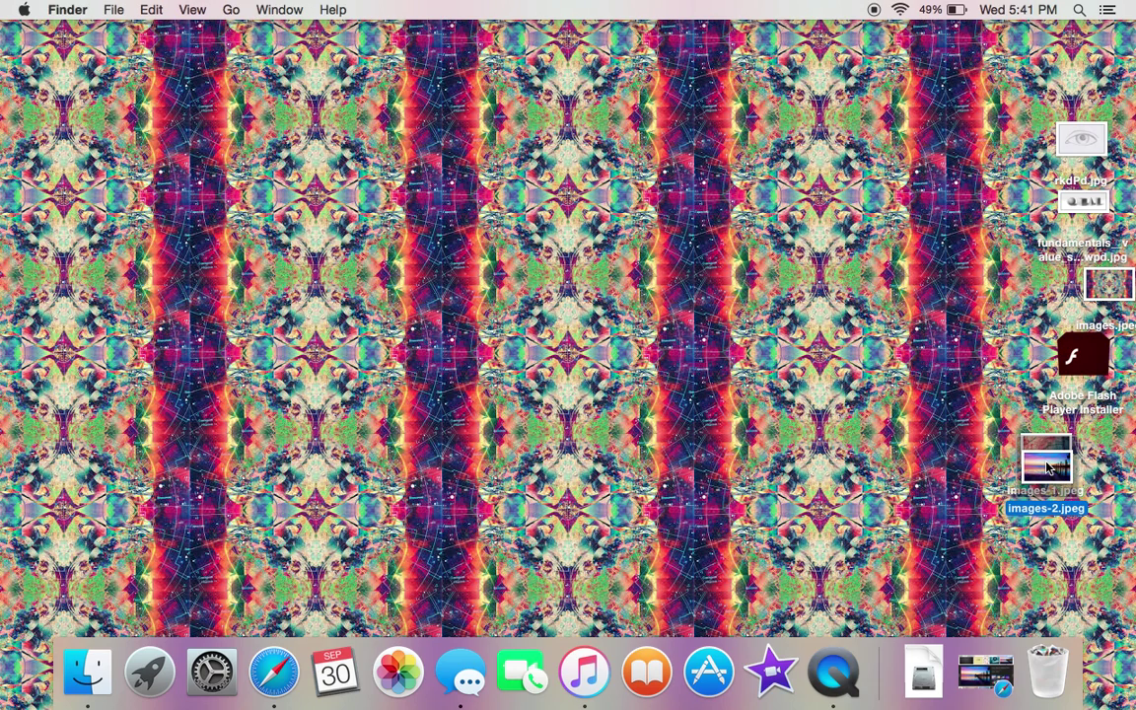
{"action": "double_click", "coordinate": [1047, 467]}
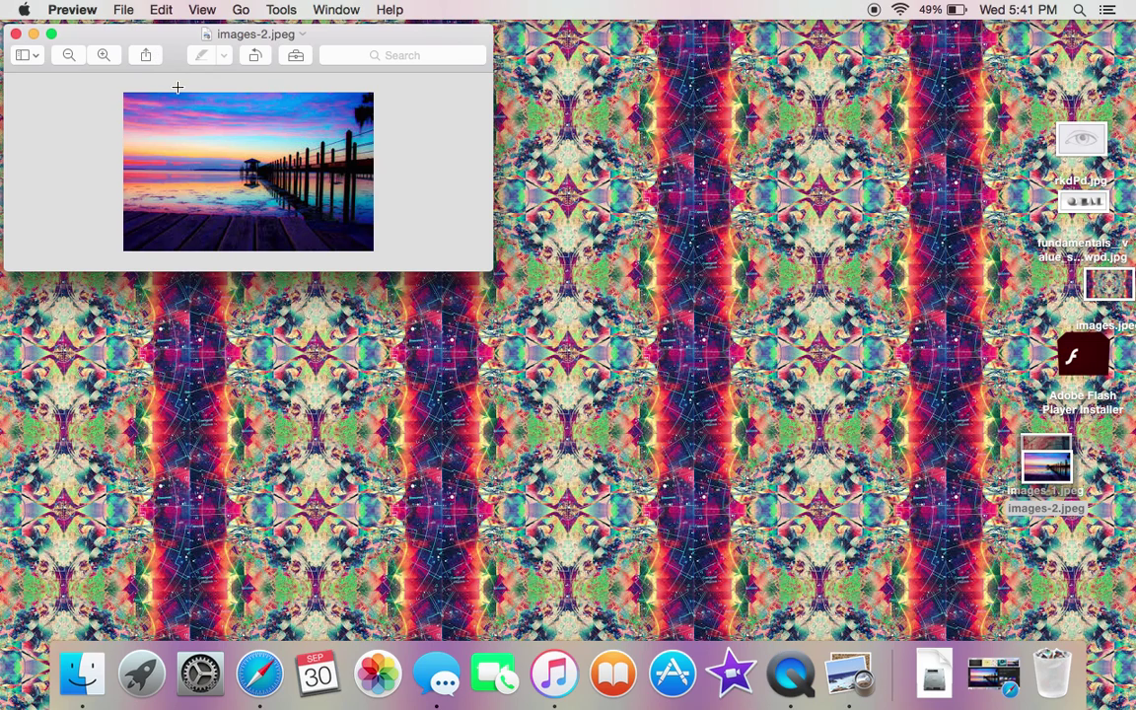
{"action": "left_click", "coordinate": [120, 10]}
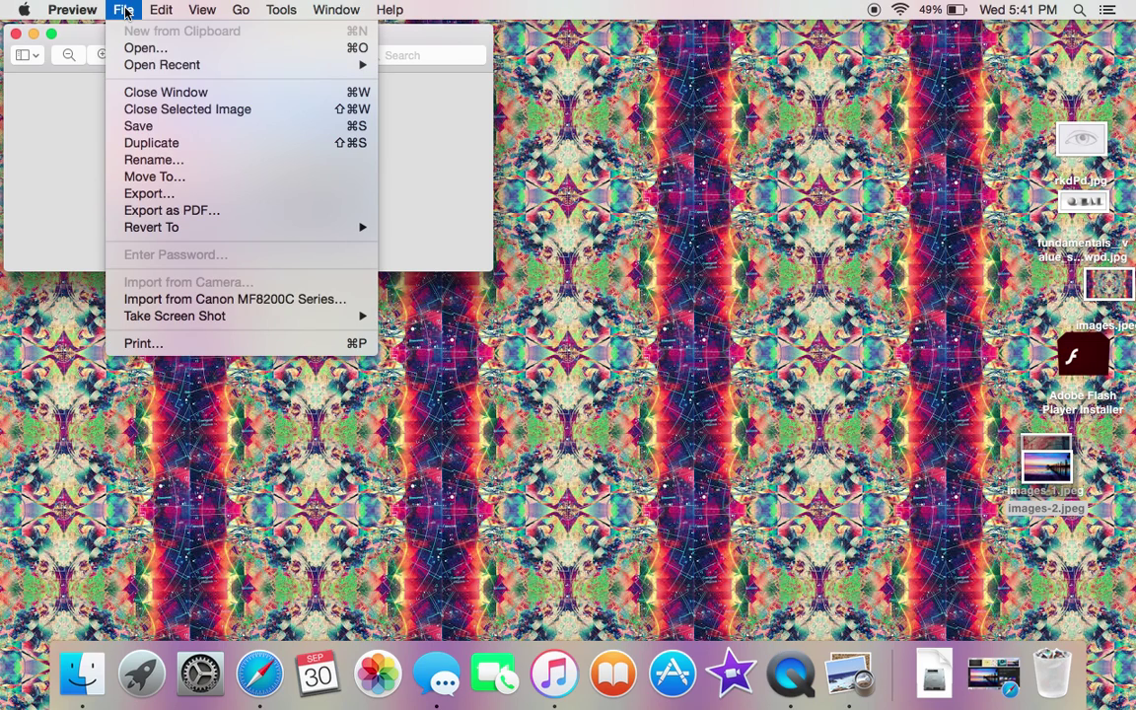
{"action": "left_click", "coordinate": [183, 193]}
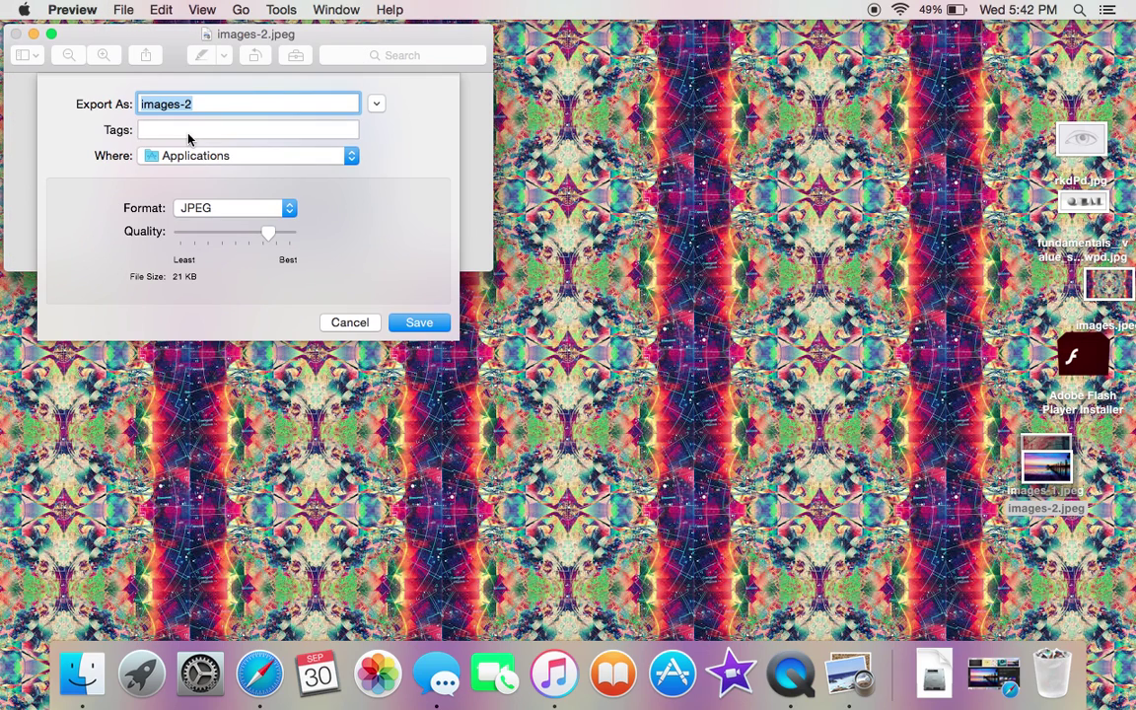
{"action": "key", "text": "BackSpace"}
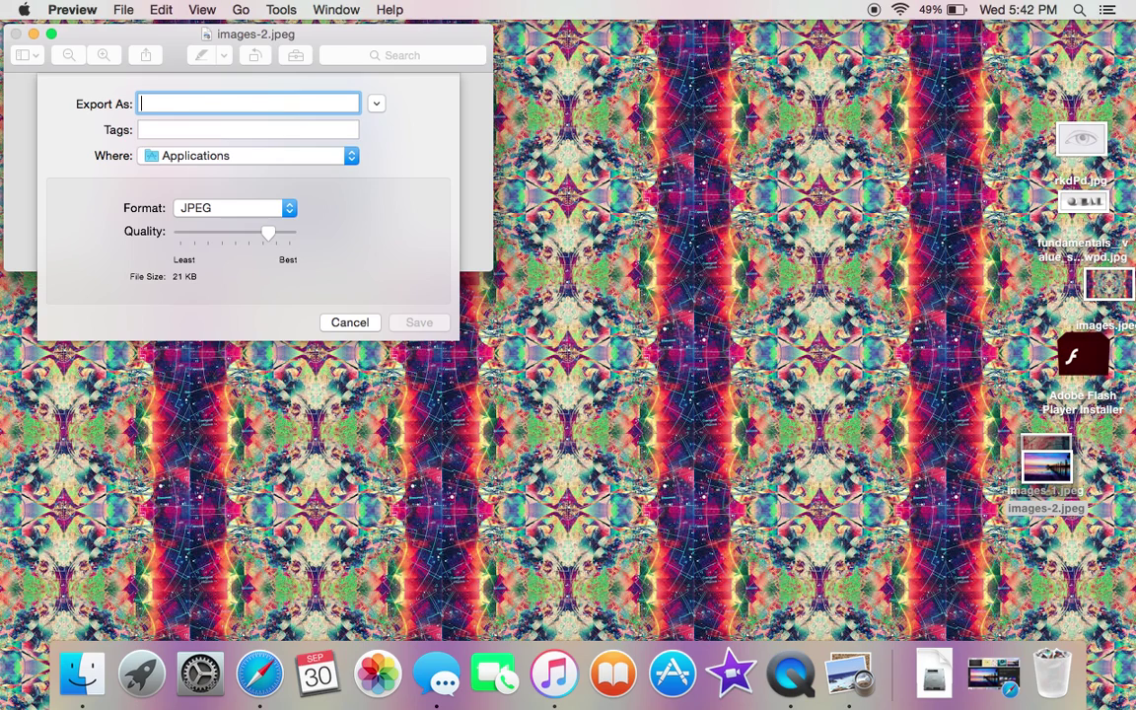
{"action": "type", "text": "new "}
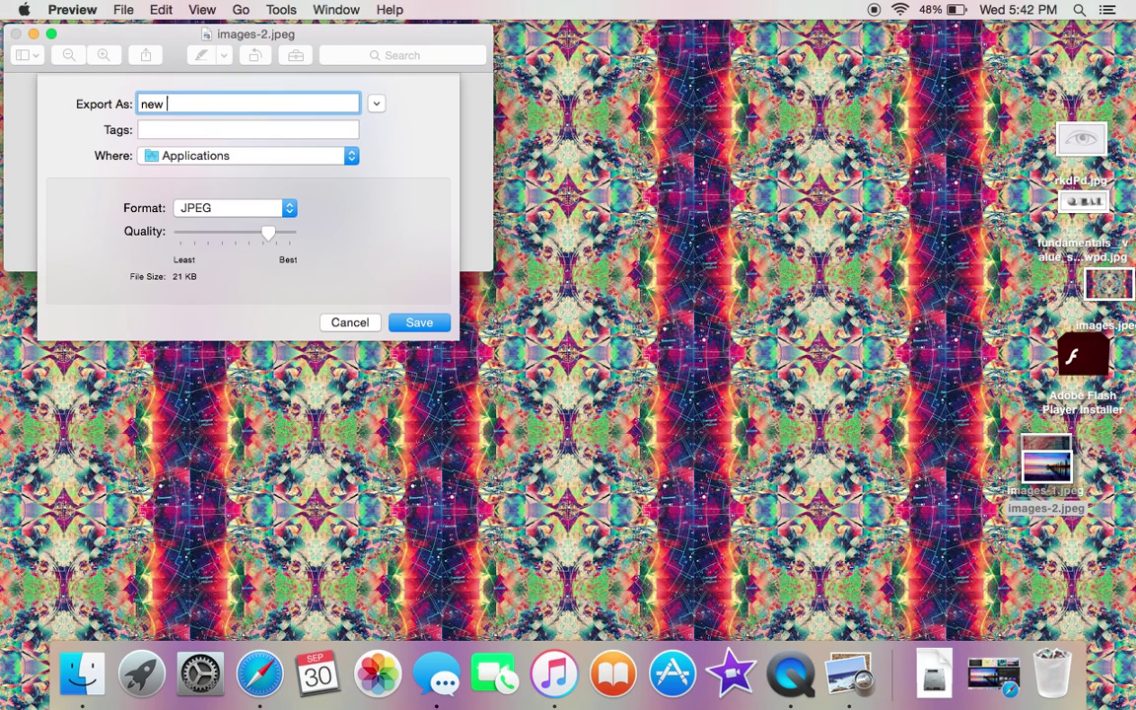
{"action": "type", "text": "tumblr wallpaer 1"}
Step: Export the picture to Applications as a JPEG with the quality set to Best and close the image window
{"action": "left_click", "coordinate": [350, 155]}
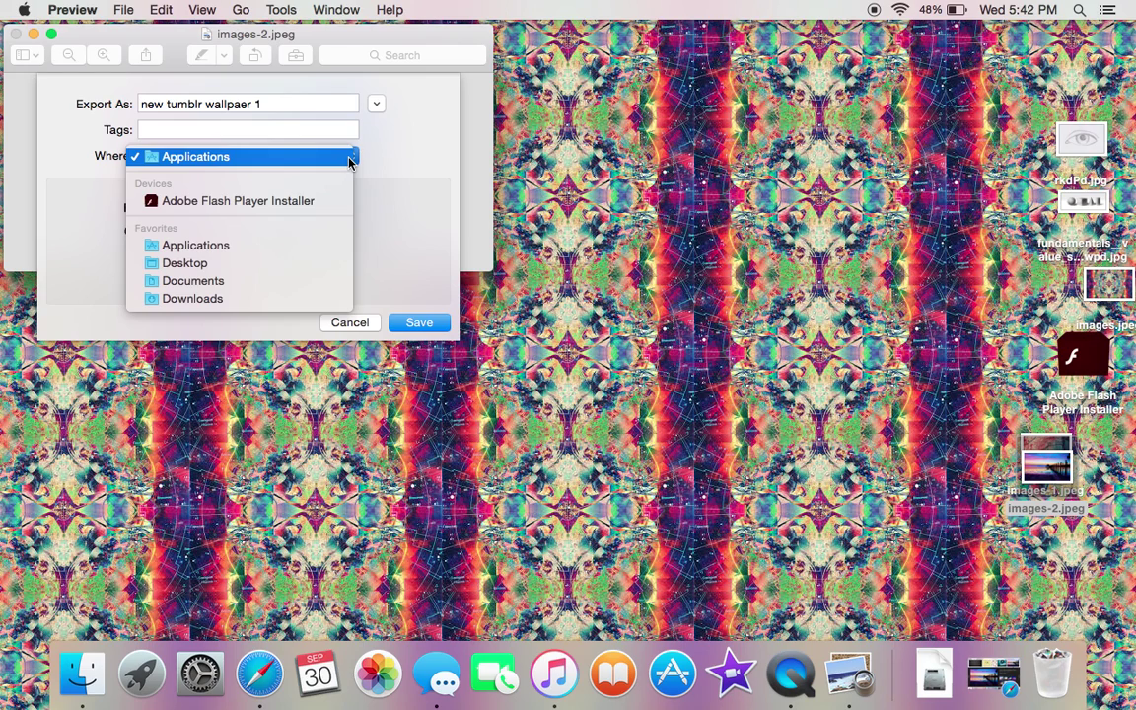
{"action": "left_click", "coordinate": [362, 165]}
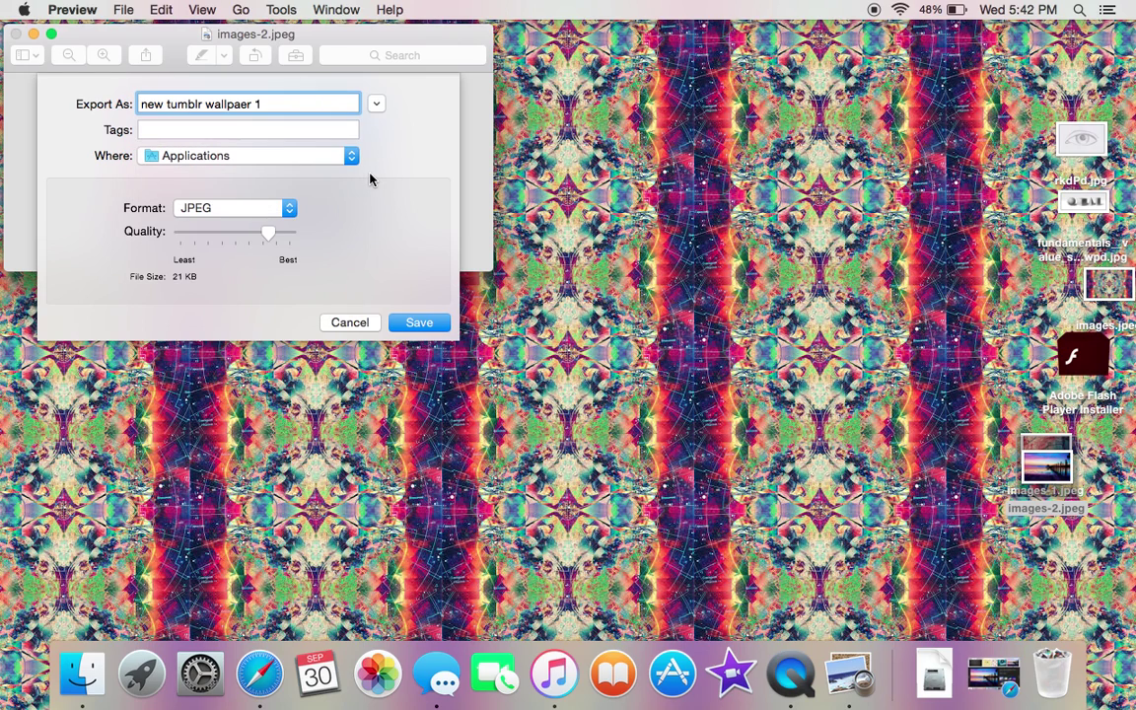
{"action": "left_click", "coordinate": [289, 209]}
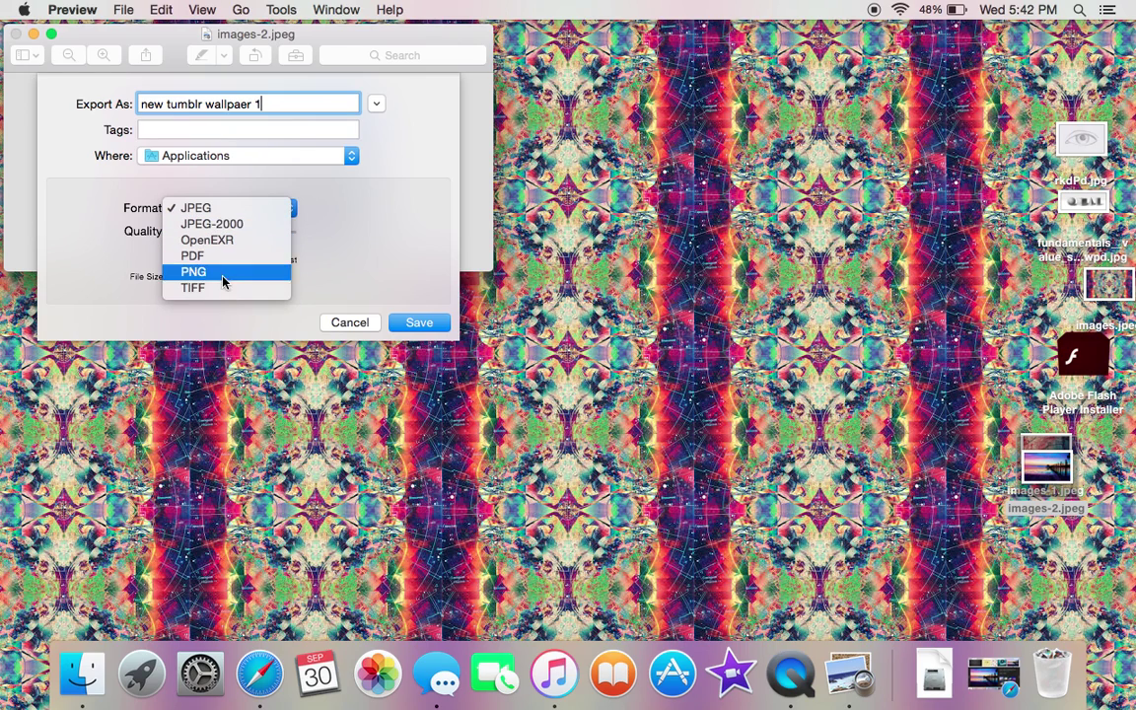
{"action": "left_click", "coordinate": [381, 262]}
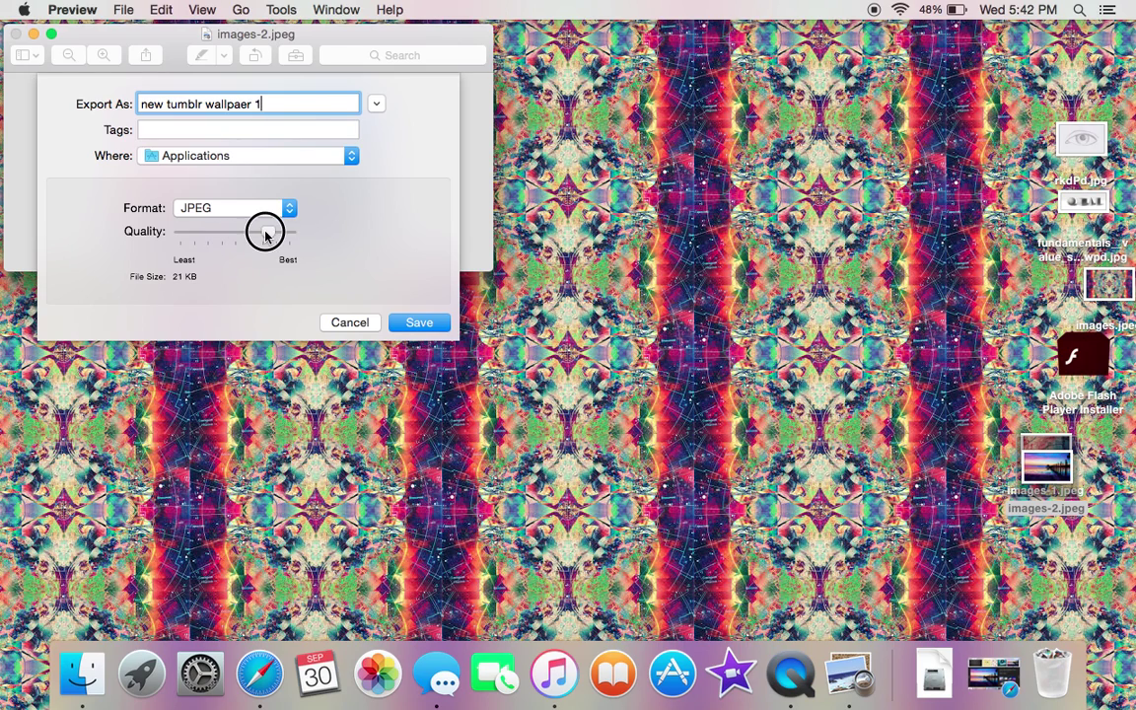
{"action": "left_click_drag", "start_coordinate": [267, 234], "coordinate": [342, 245]}
{"action": "left_click", "coordinate": [414, 329]}
{"action": "left_click", "coordinate": [415, 326]}
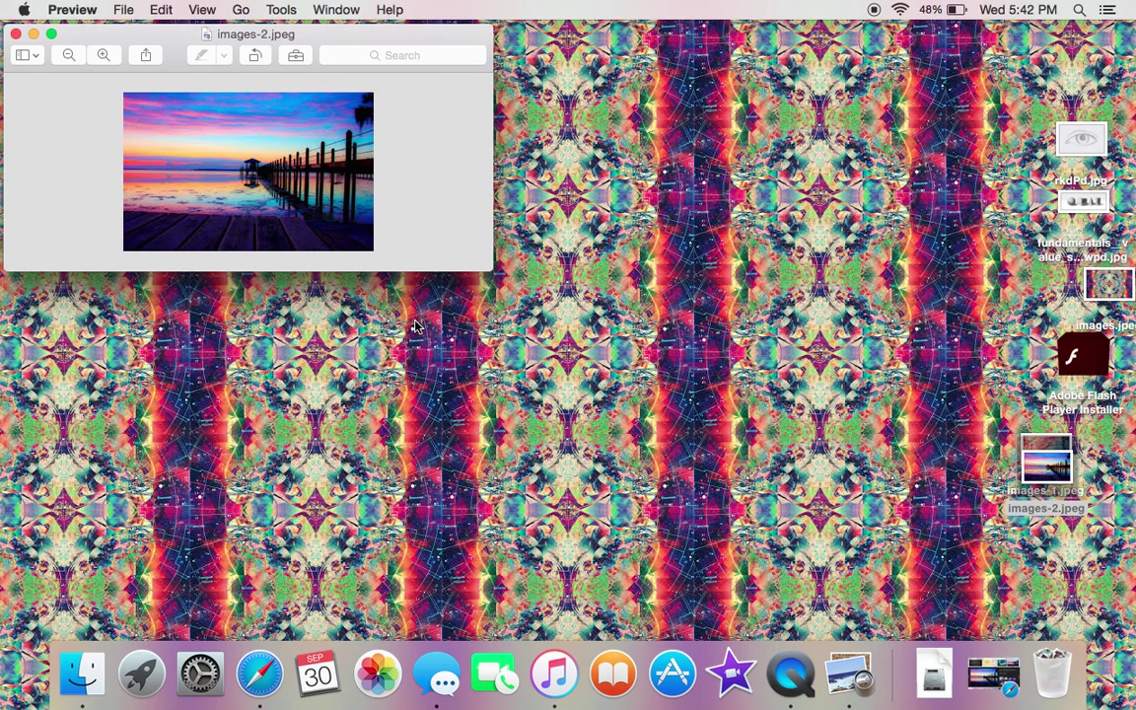
{"action": "left_click", "coordinate": [16, 35]}
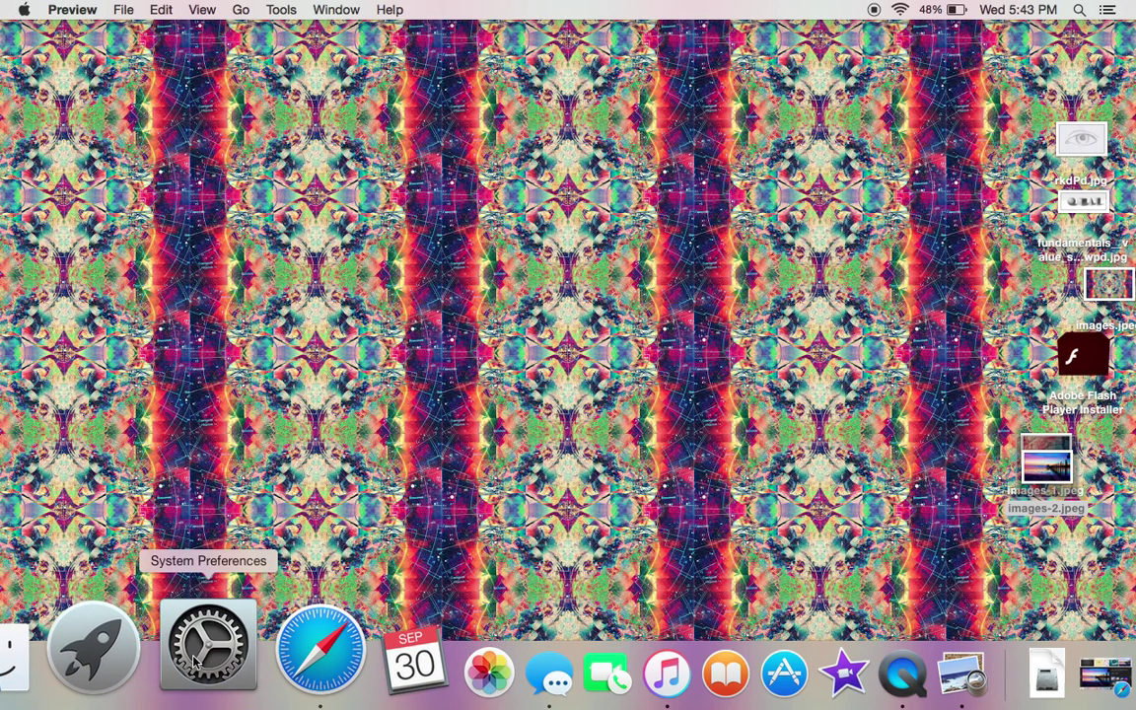
Step: In System Preferences, open the Desktop & Screen Saver settings, search for "new" and choose "new tumblr wallpaer 1" as the desktop picture
{"action": "left_click", "coordinate": [194, 661]}
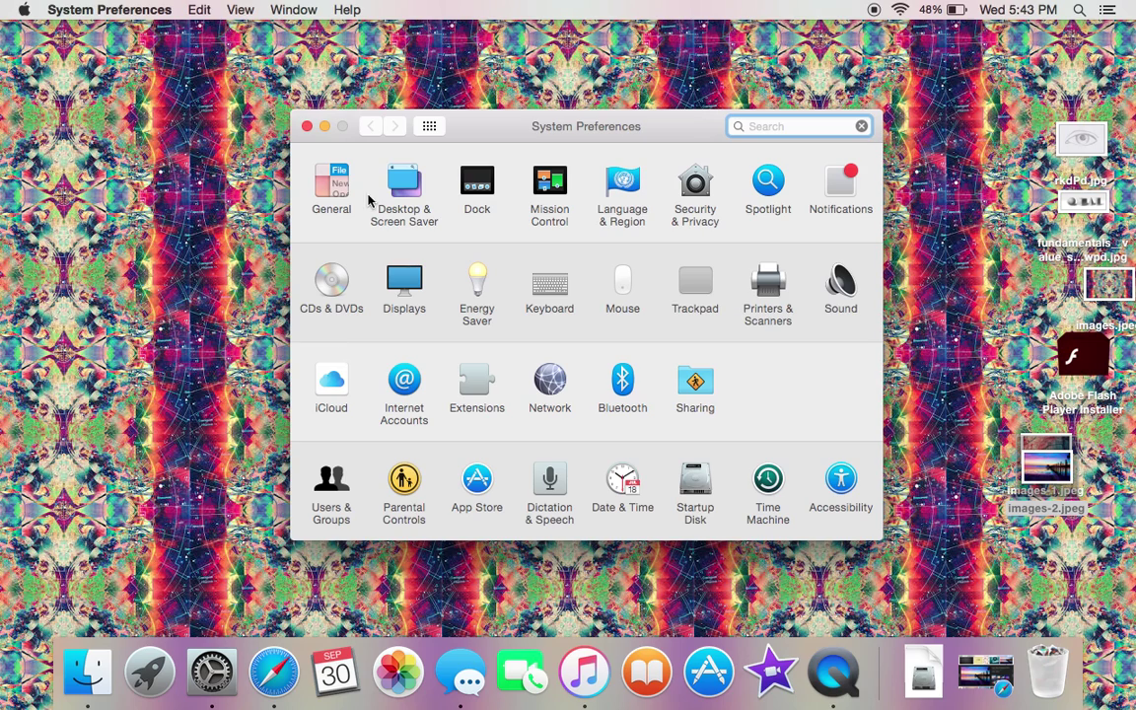
{"action": "left_click", "coordinate": [400, 187]}
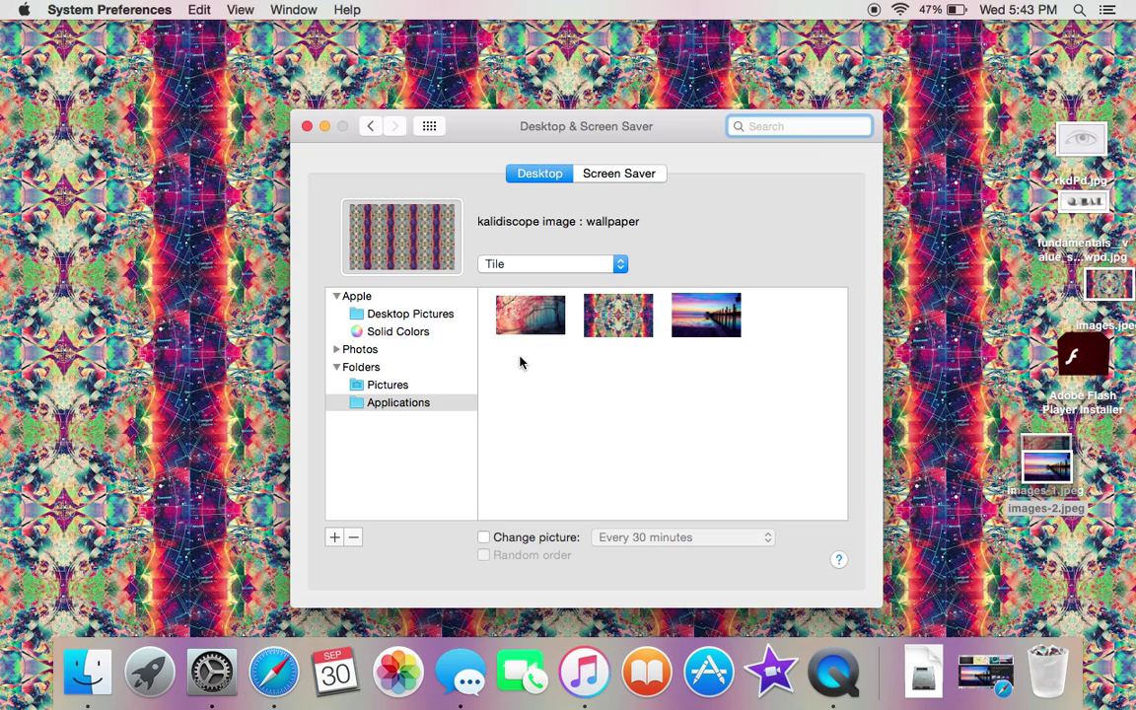
{"action": "left_click", "coordinate": [336, 538]}
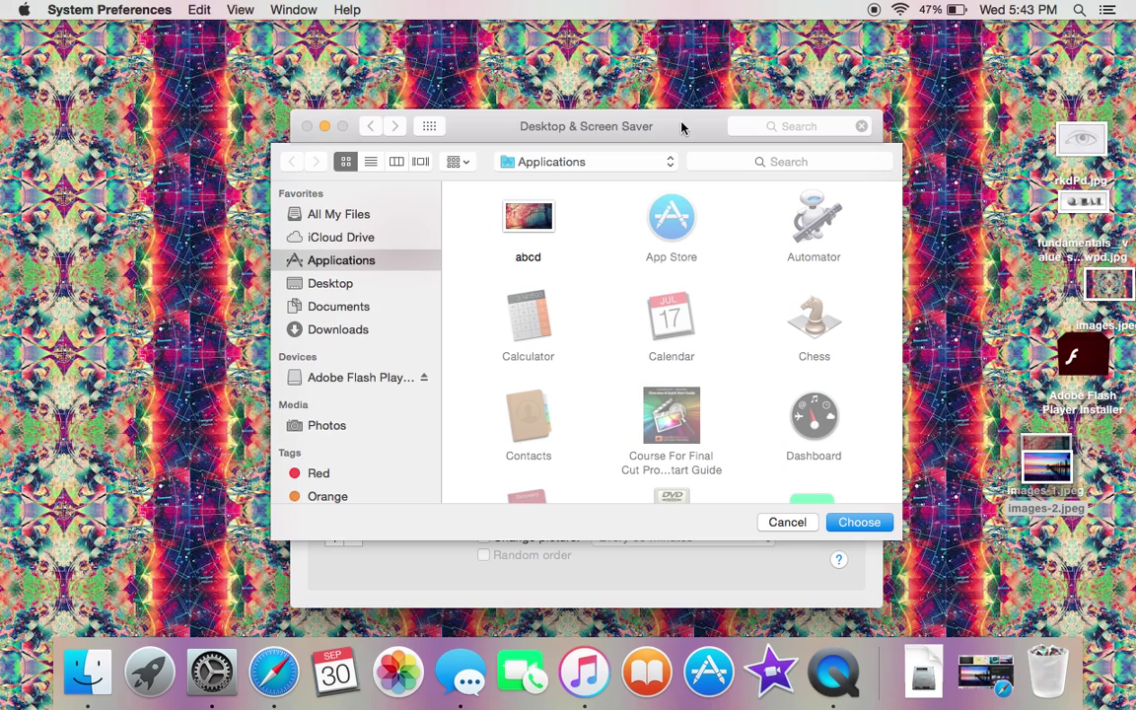
{"action": "left_click", "coordinate": [777, 160]}
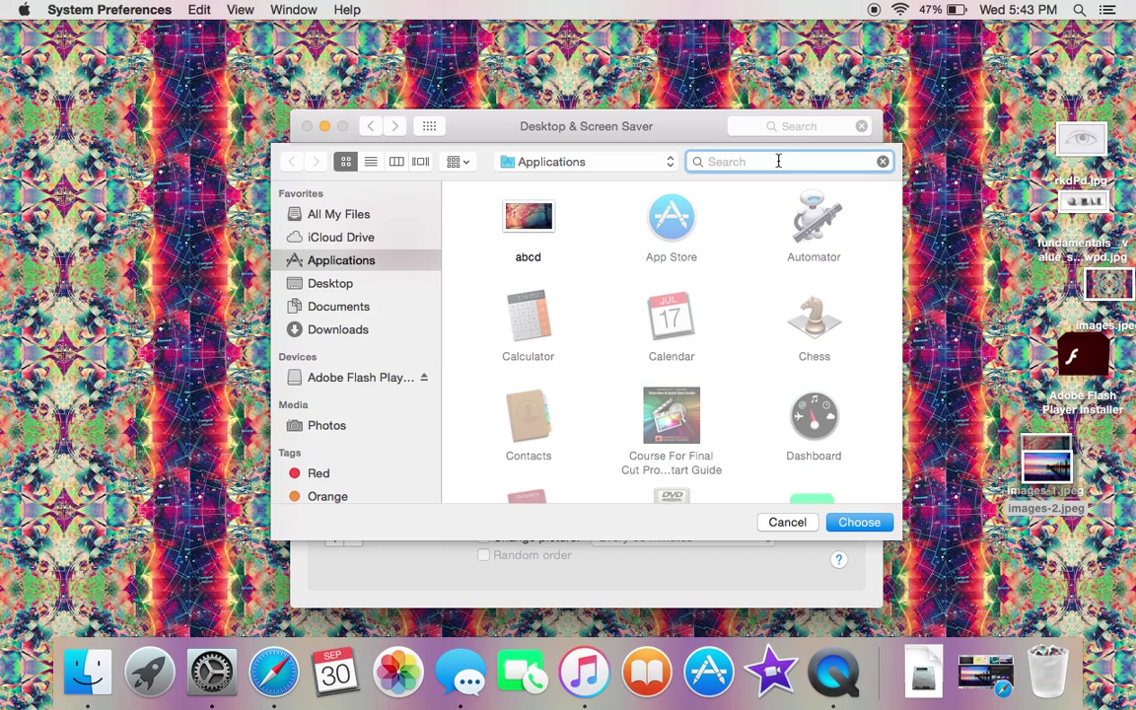
{"action": "type", "text": "new"}
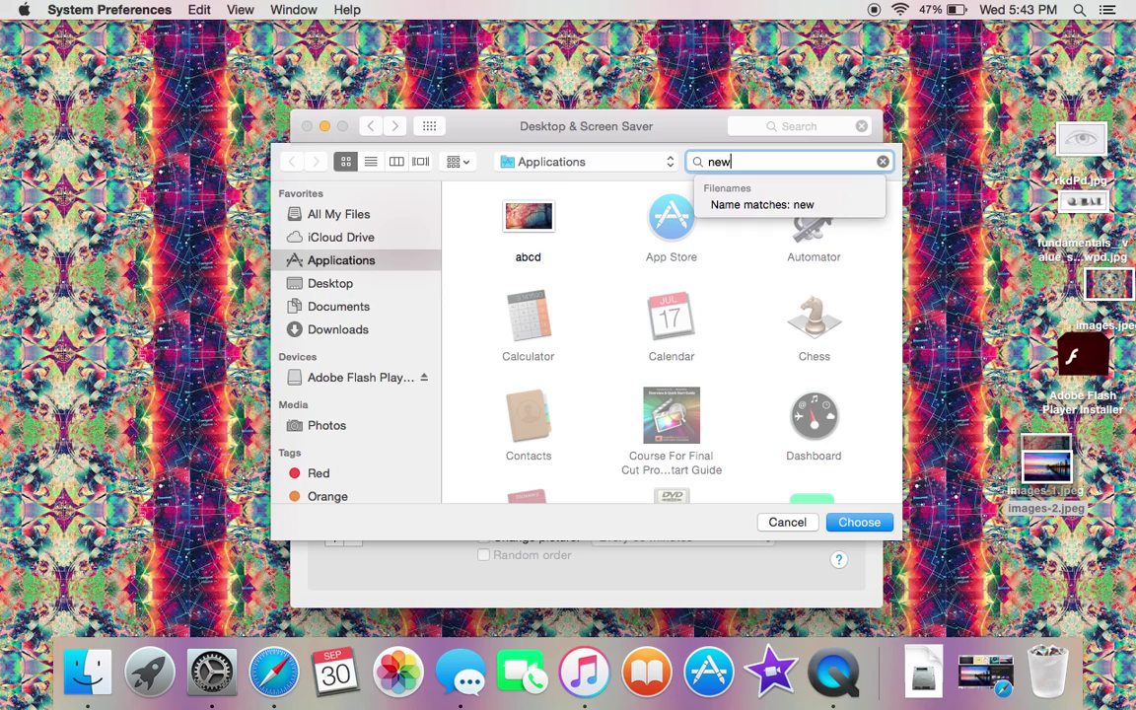
{"action": "left_click", "coordinate": [498, 281]}
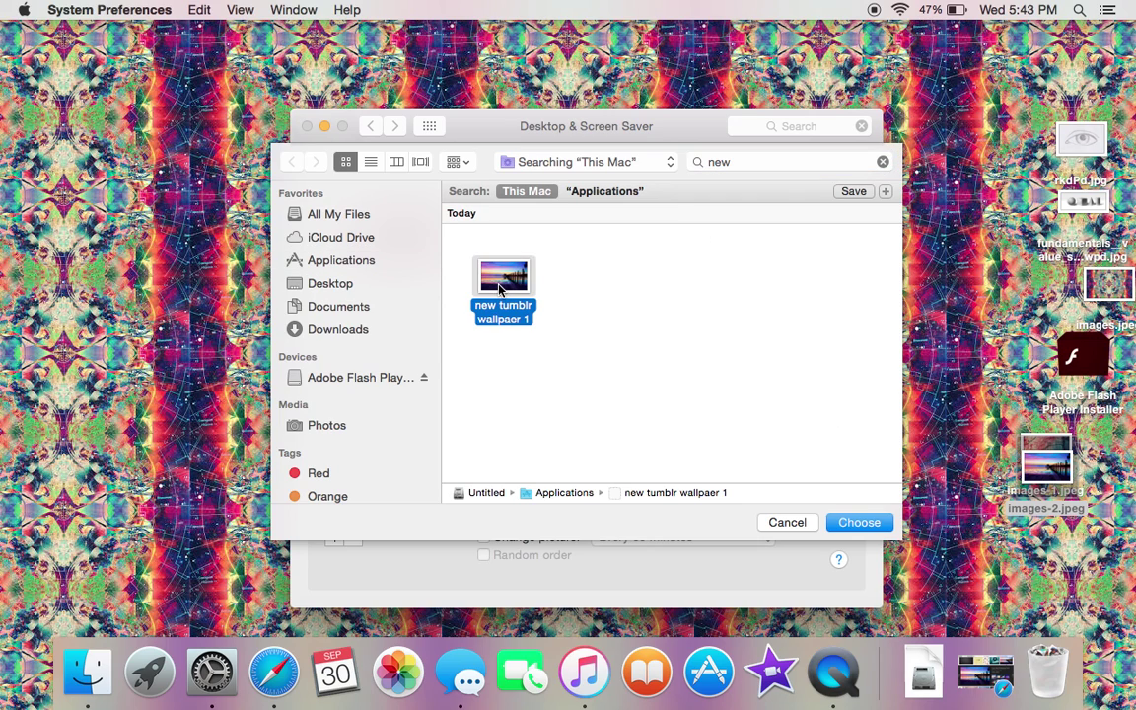
{"action": "left_click", "coordinate": [858, 523]}
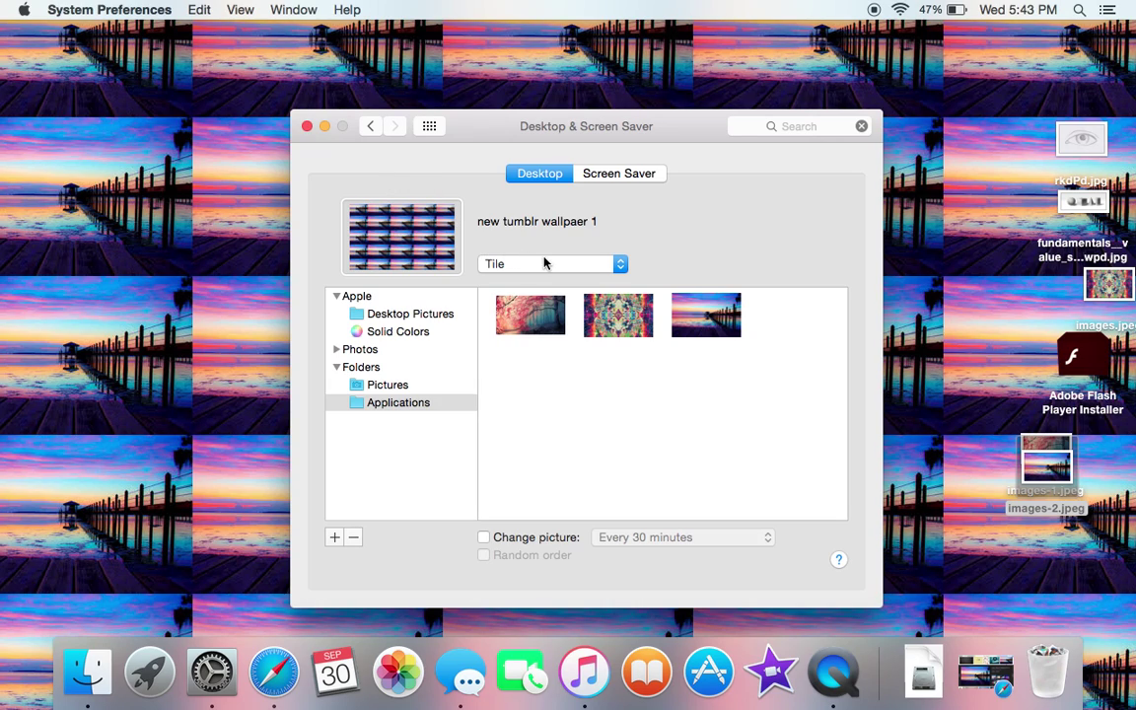
Step: Set the desktop picture to Center and change its surrounding background colour to bright magenta pink
{"action": "left_click", "coordinate": [619, 263]}
{"action": "left_click", "coordinate": [592, 249]}
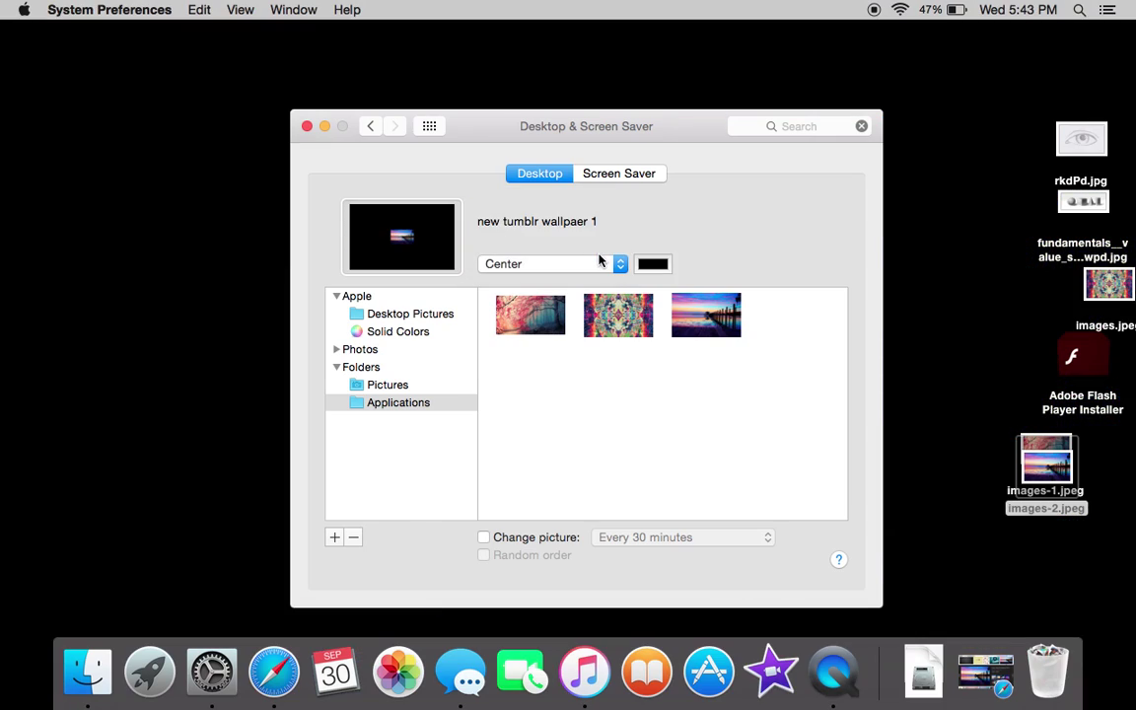
{"action": "left_click_drag", "start_coordinate": [485, 126], "coordinate": [457, 163]}
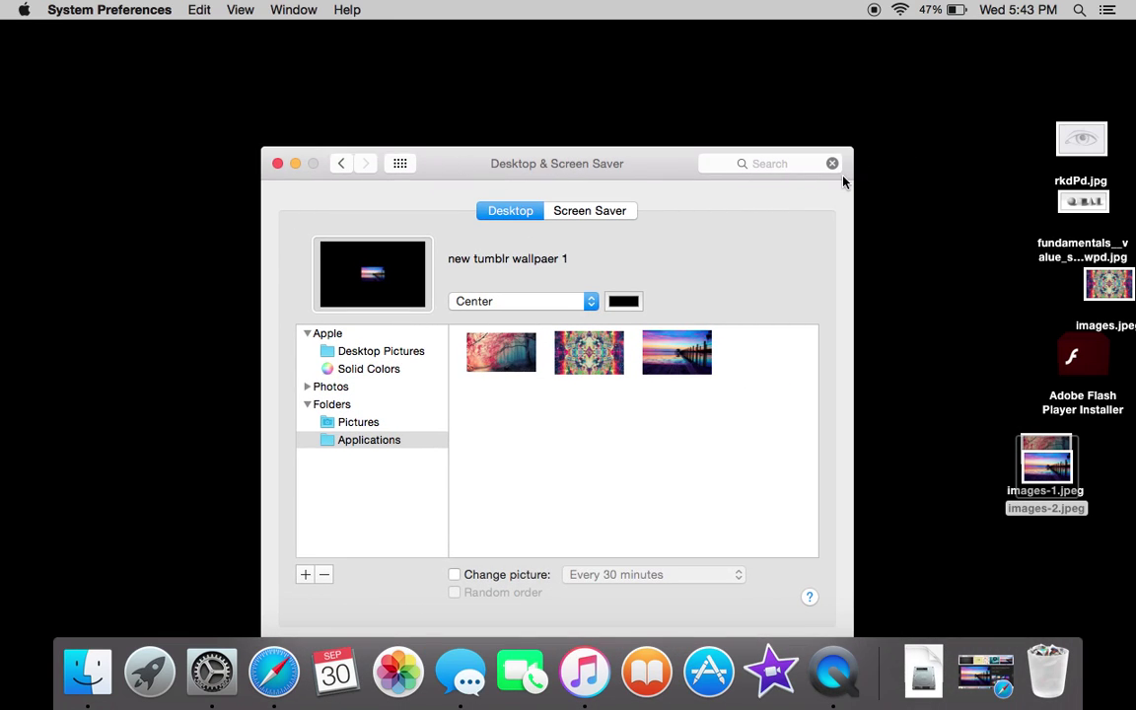
{"action": "left_click", "coordinate": [623, 303]}
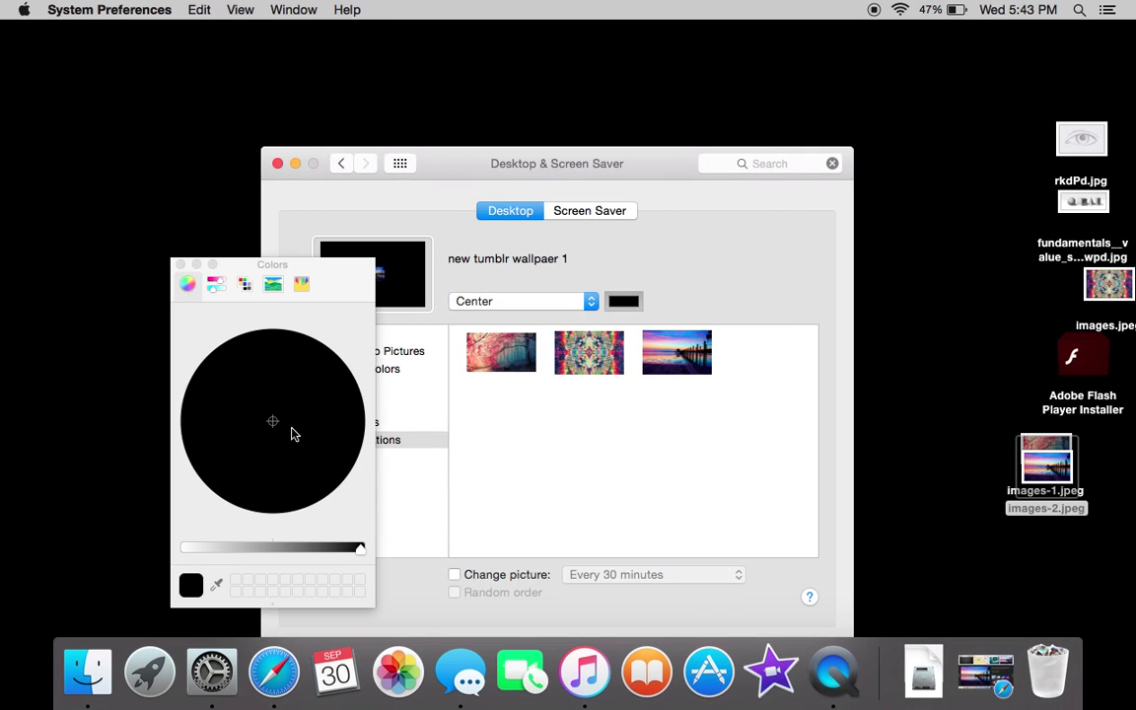
{"action": "left_click_drag", "start_coordinate": [357, 555], "coordinate": [152, 570]}
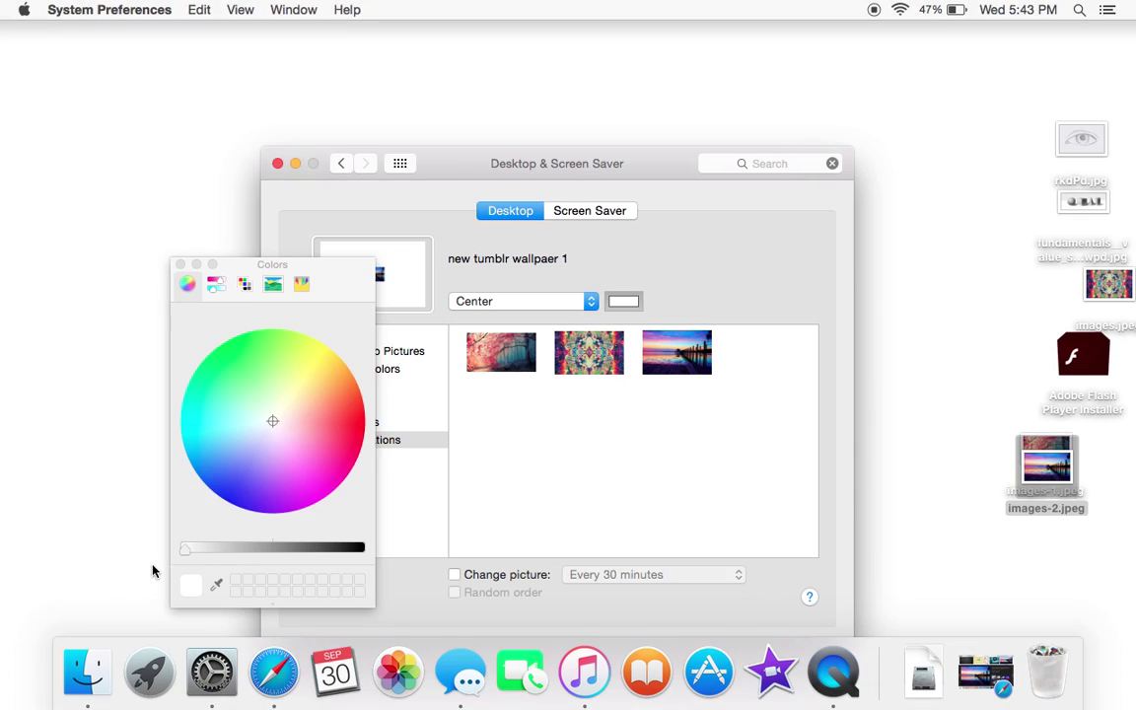
{"action": "left_click_drag", "start_coordinate": [277, 426], "coordinate": [347, 481]}
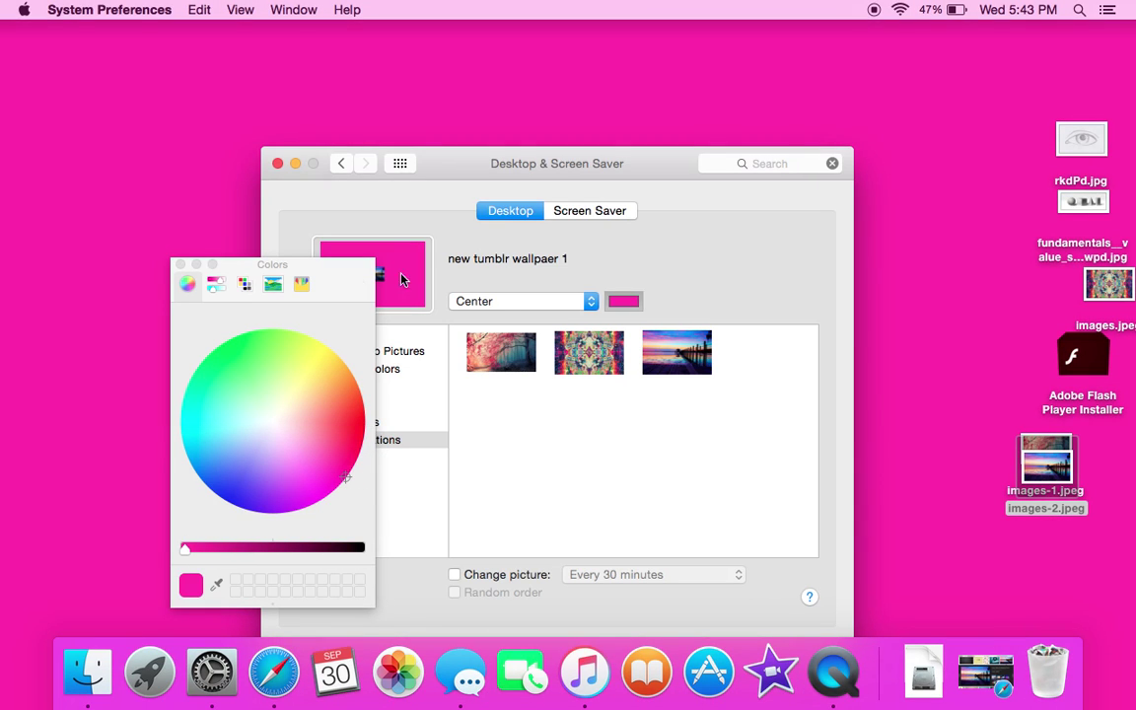
{"action": "left_click", "coordinate": [179, 264]}
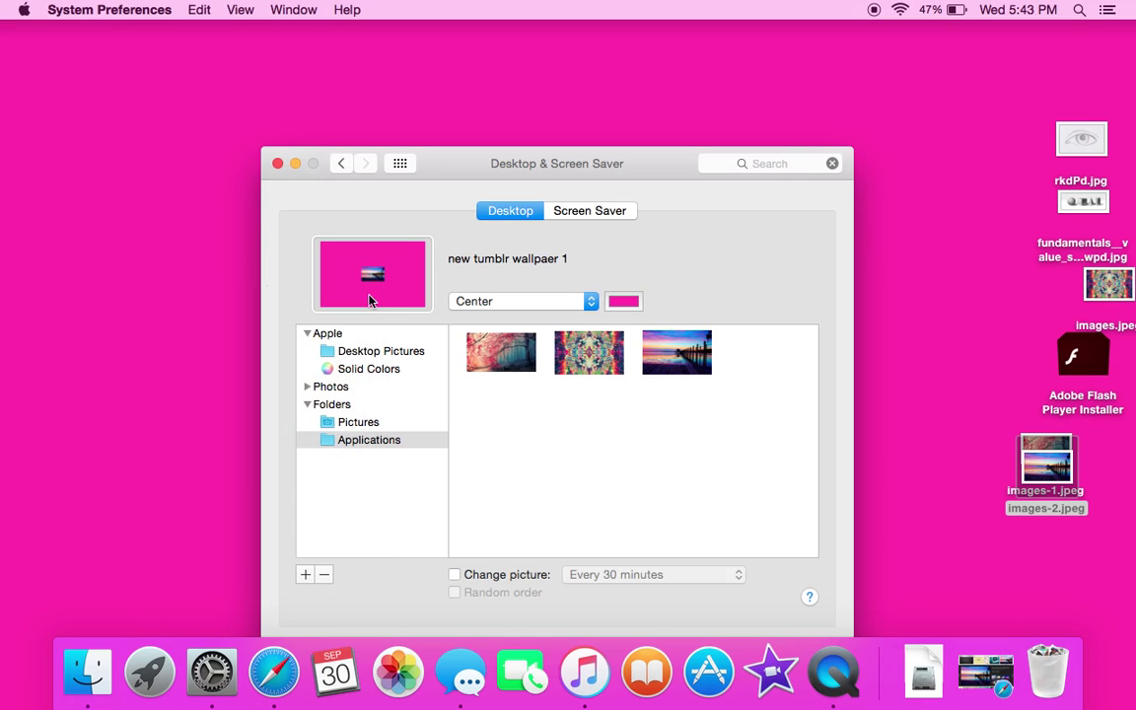
Step: Try the desktop picture with Stretch to Fill Screen and with Fit to Screen
{"action": "left_click", "coordinate": [590, 304]}
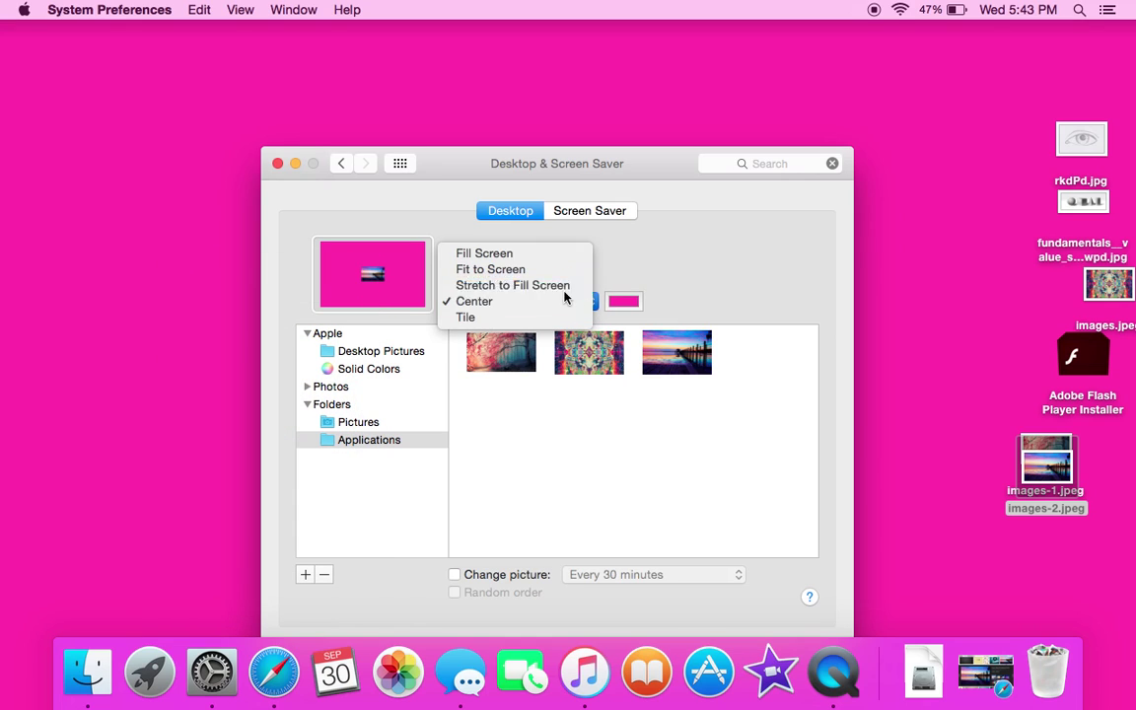
{"action": "left_click", "coordinate": [563, 288]}
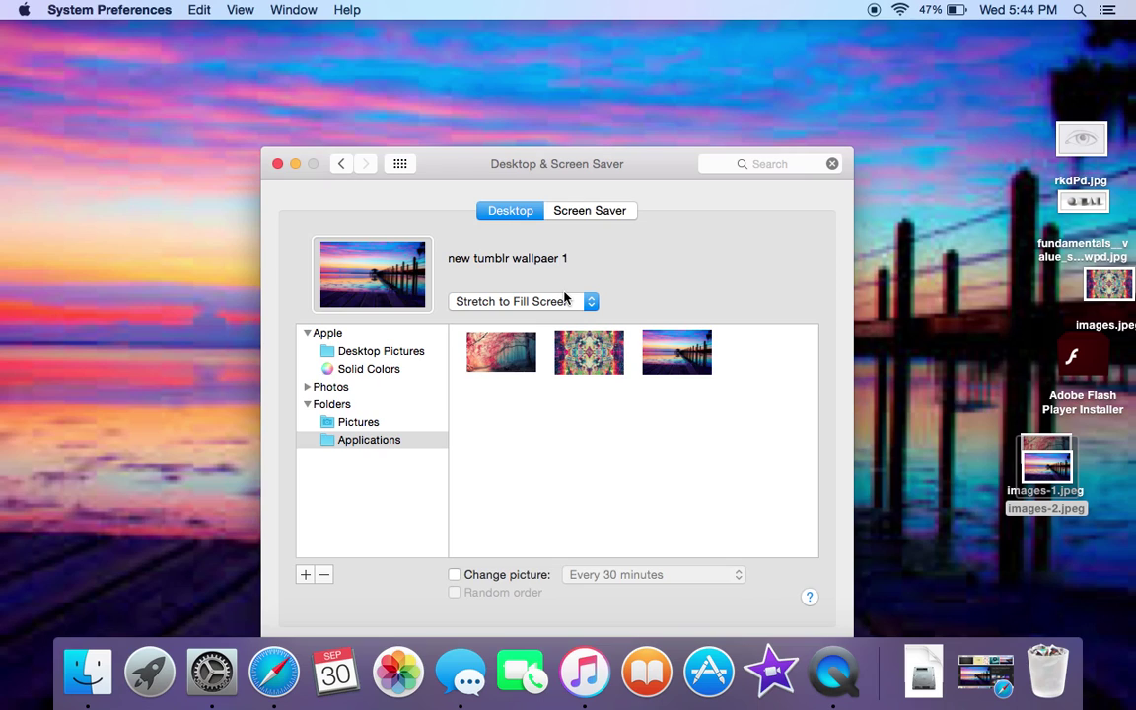
{"action": "left_click", "coordinate": [590, 302]}
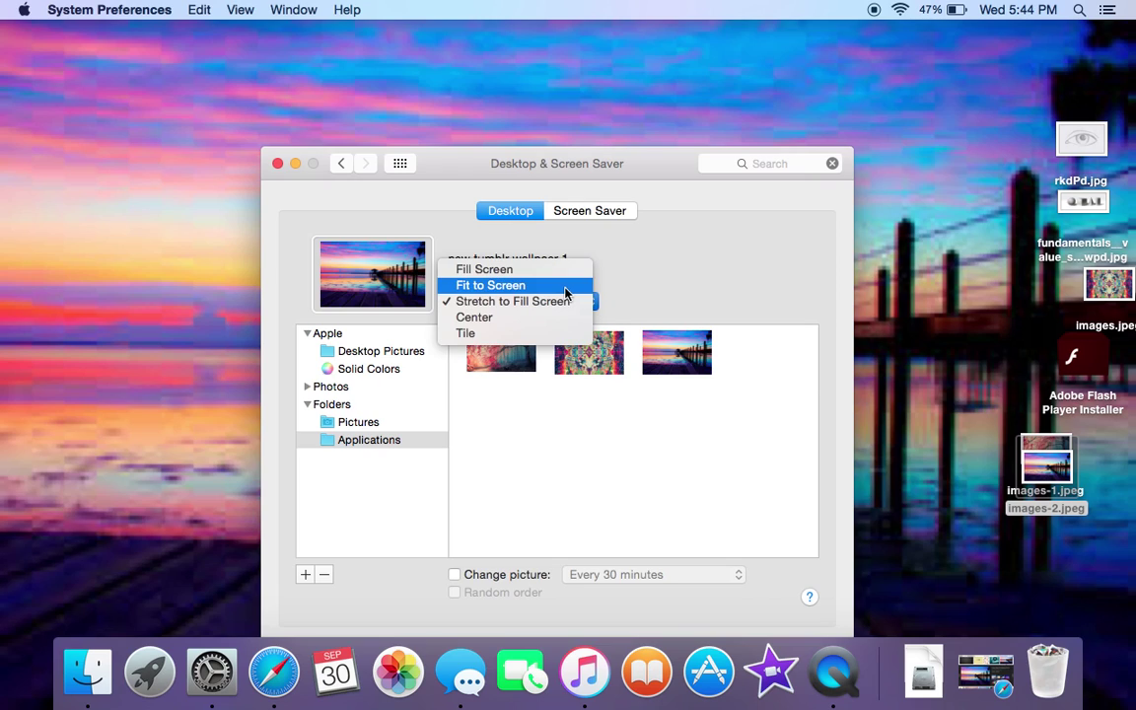
{"action": "left_click", "coordinate": [564, 285]}
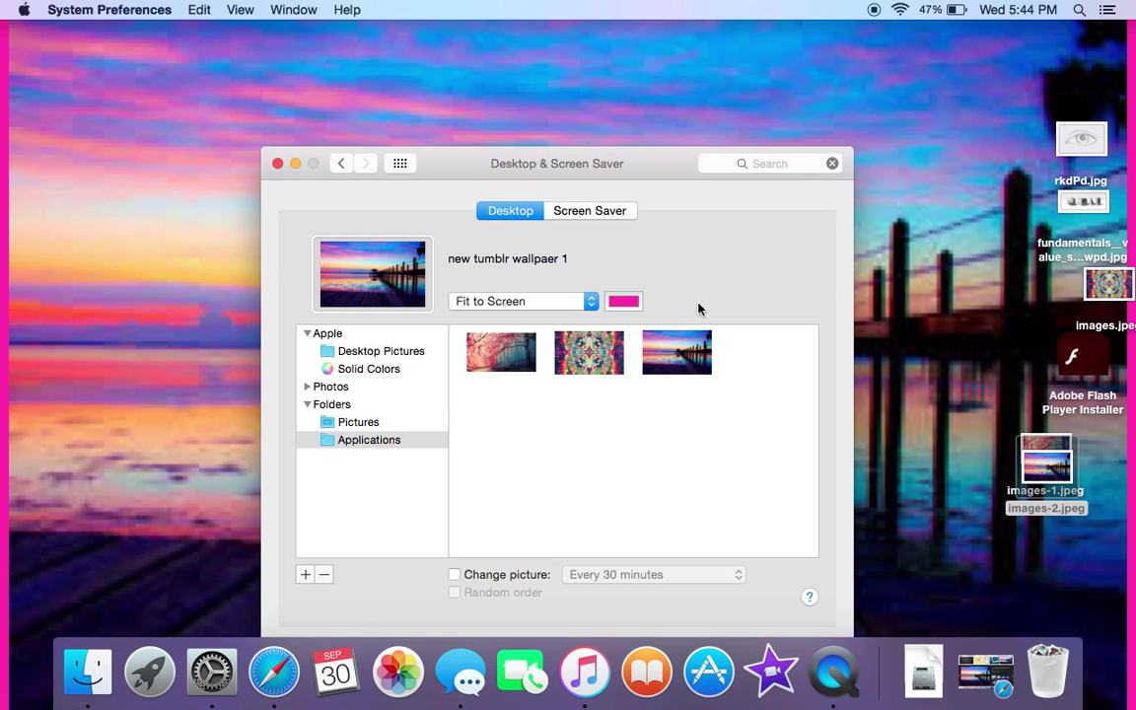
Step: Set the desktop picture to Fill Screen and close the preferences window to show the wallpaper
{"action": "left_click", "coordinate": [573, 301]}
{"action": "left_click", "coordinate": [552, 291]}
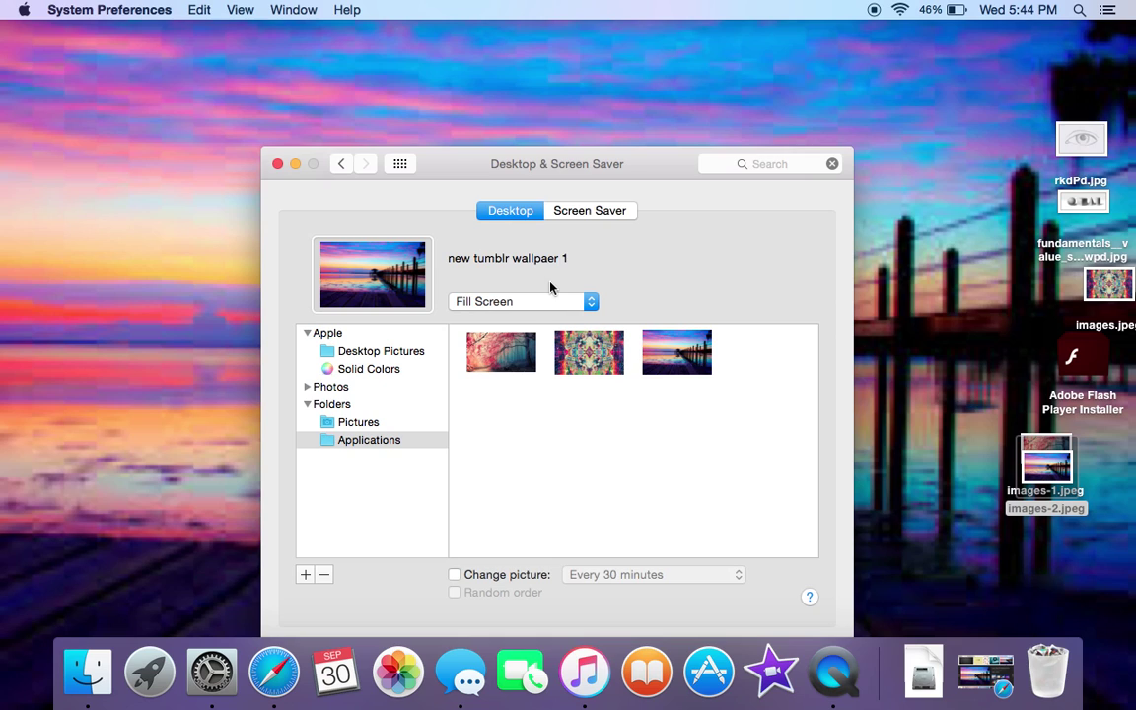
{"action": "left_click_drag", "start_coordinate": [455, 169], "coordinate": [588, 210]}
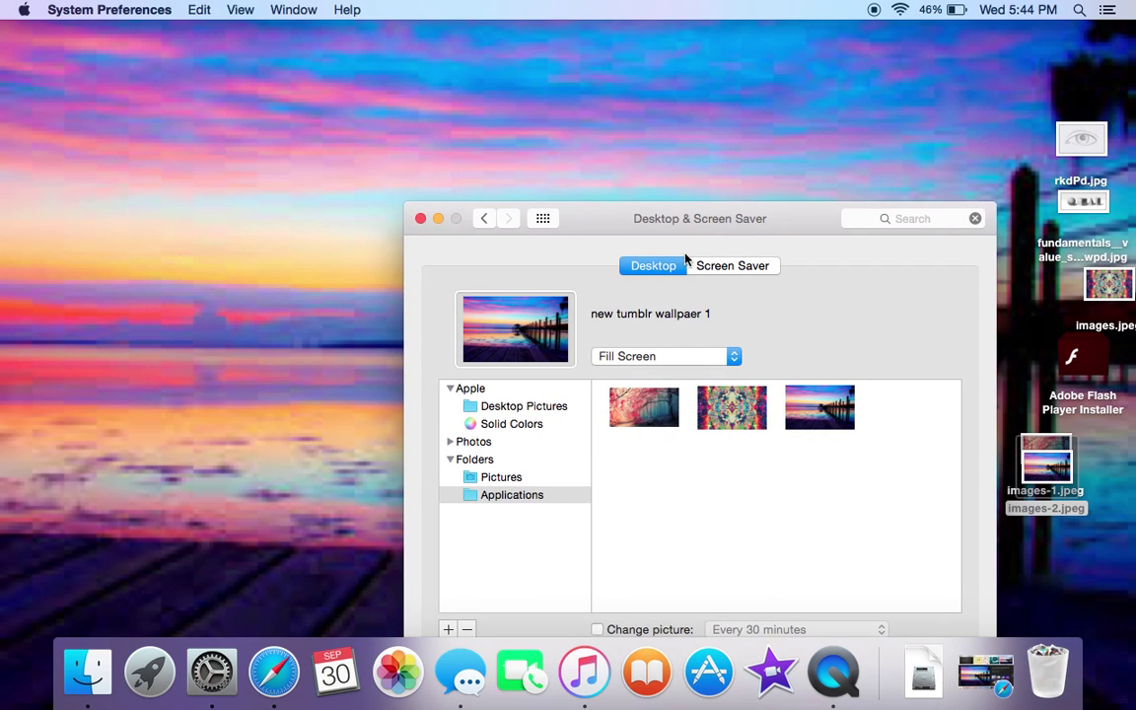
{"action": "left_click_drag", "start_coordinate": [666, 227], "coordinate": [464, 119]}
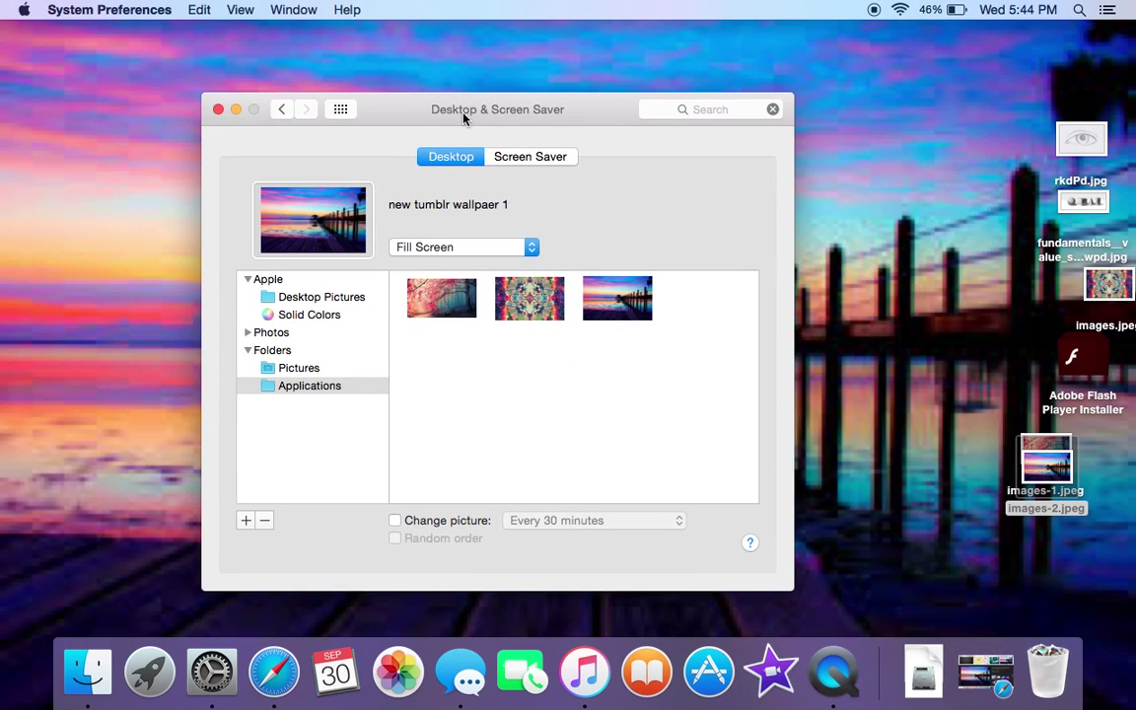
{"action": "left_click", "coordinate": [218, 108]}
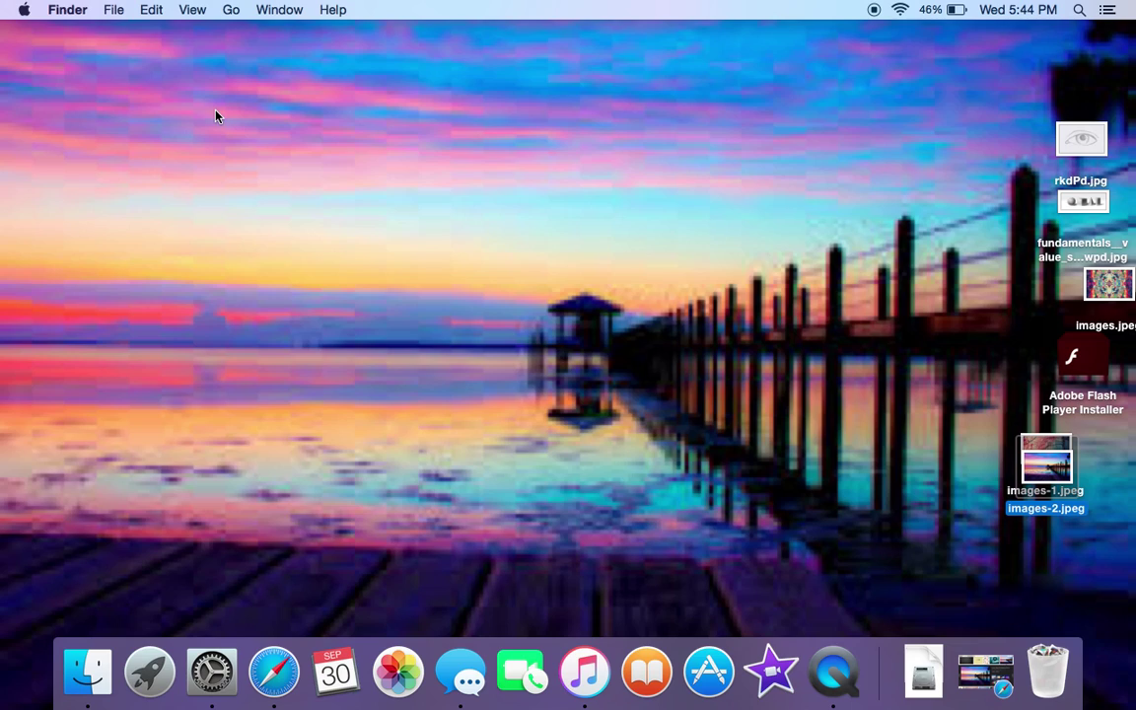